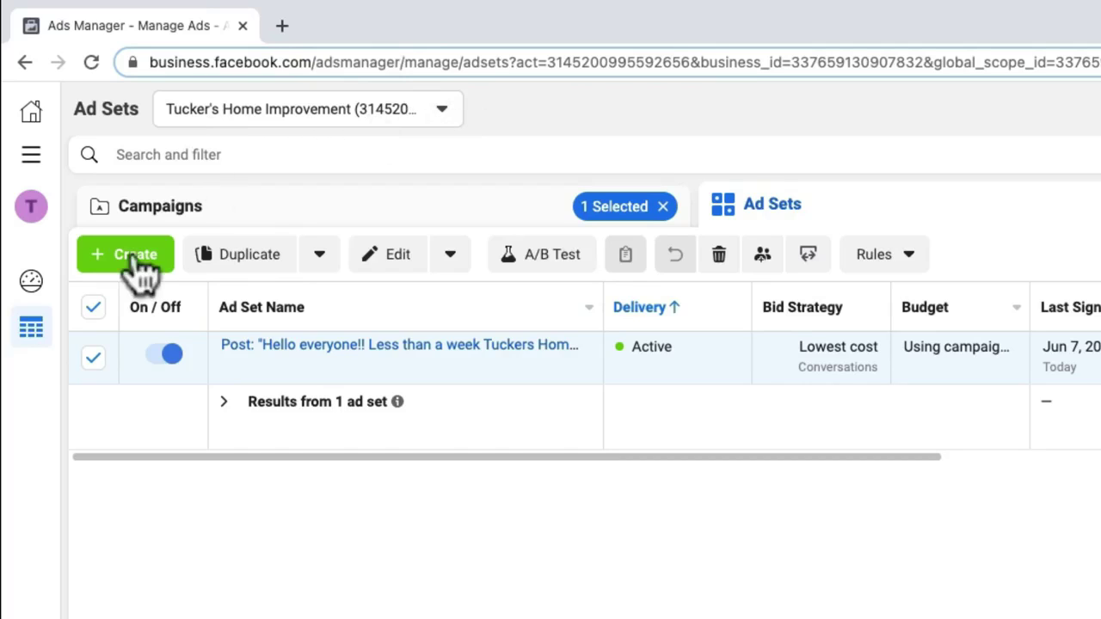
# Open Events Manager from the ads account and start connecting a new data source
pyautogui.click(34, 163)
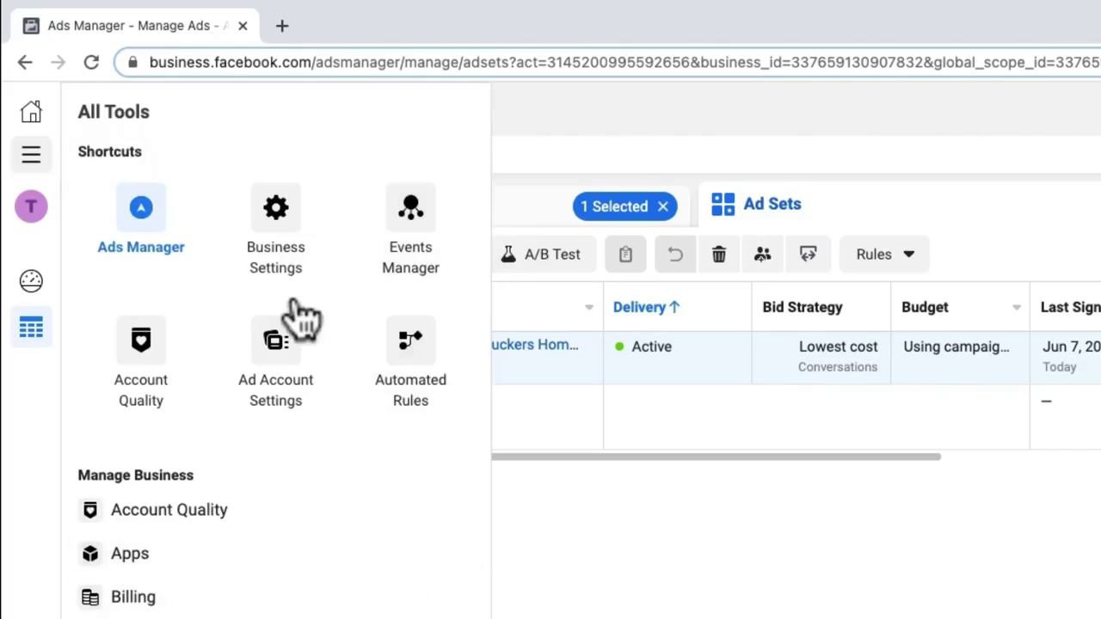
pyautogui.click(427, 229)
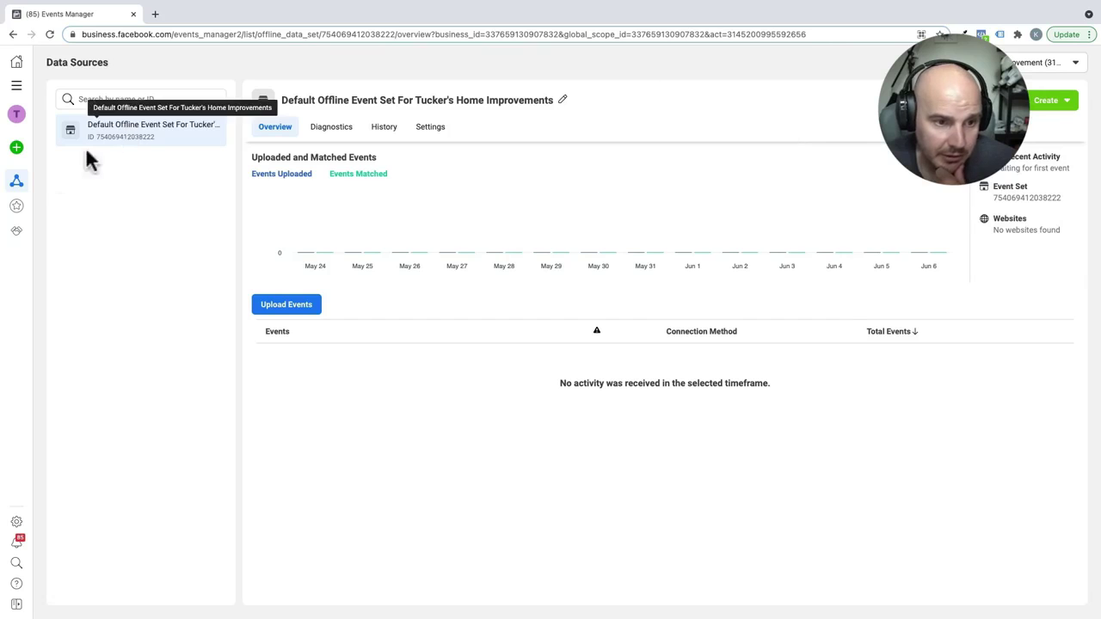
pyautogui.moveTo(14, 150)
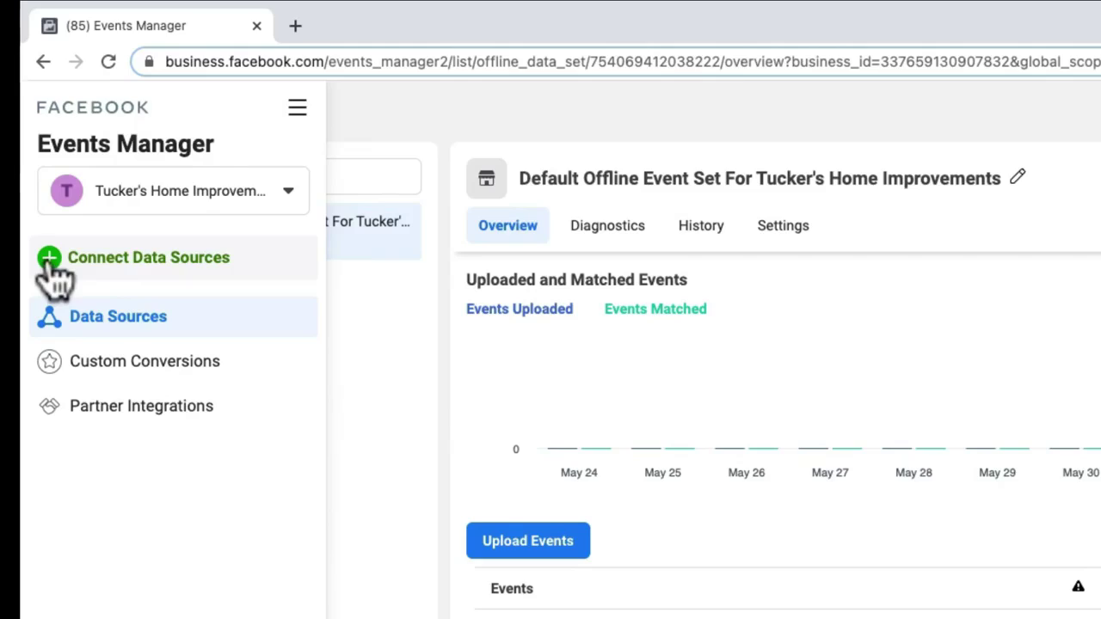
pyautogui.click(51, 267)
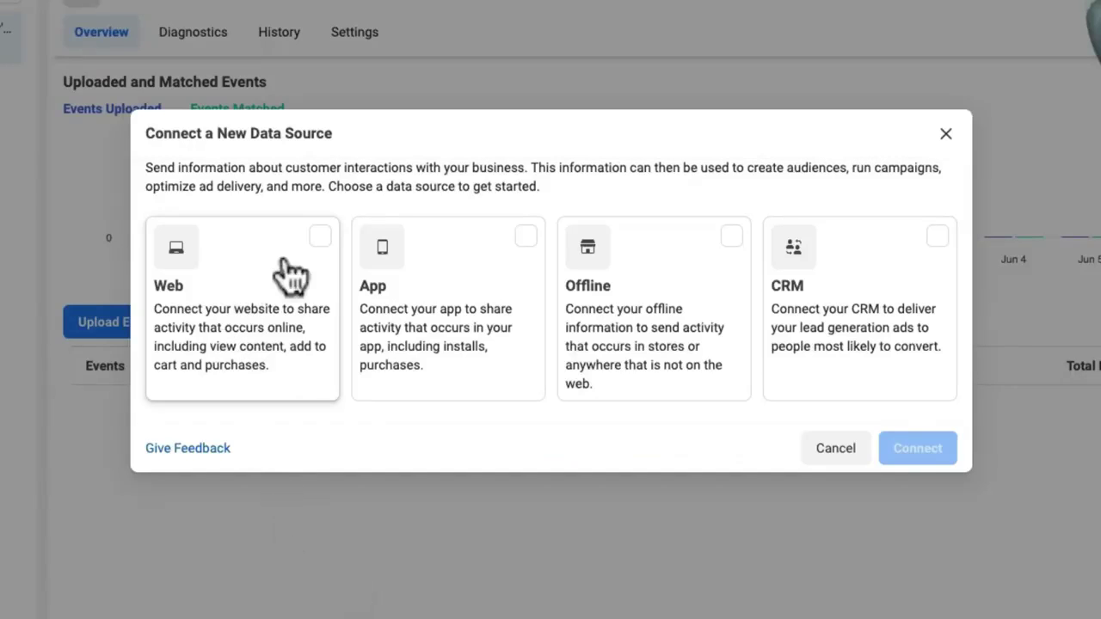
# Choose Web as the data source with Facebook Pixel as the connection method, and continue past the pixel introduction
pyautogui.click(266, 325)
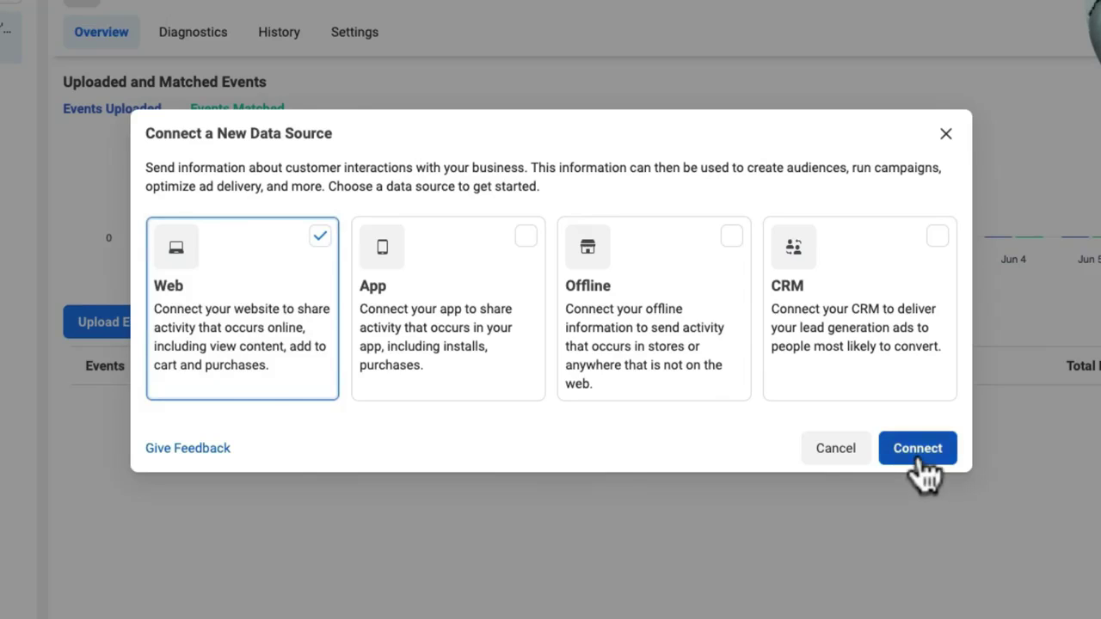
pyautogui.click(918, 448)
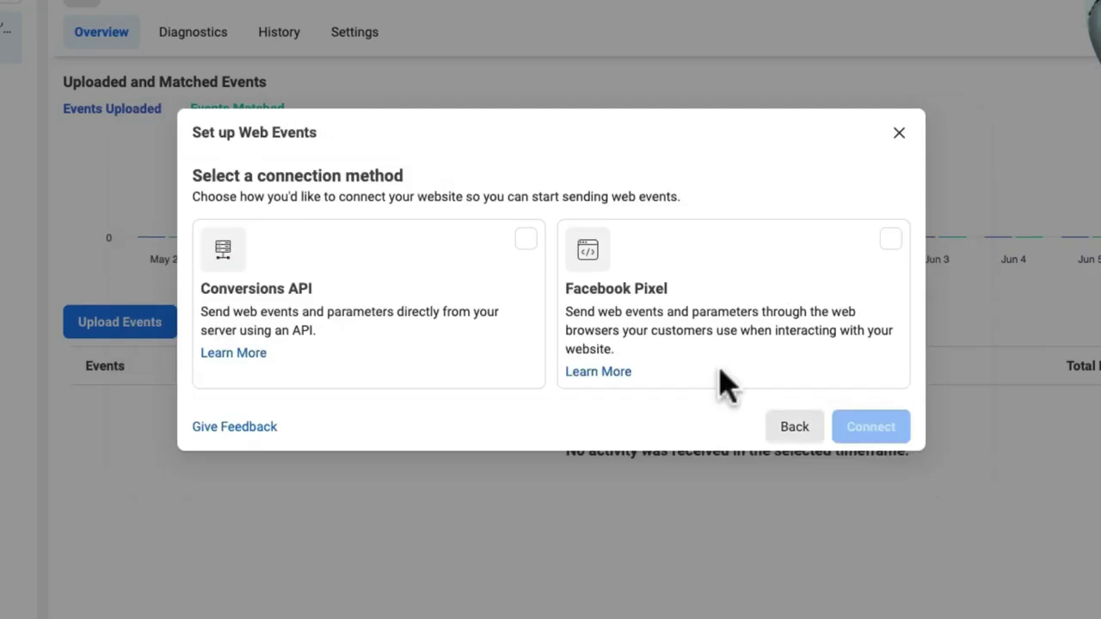
pyautogui.click(830, 282)
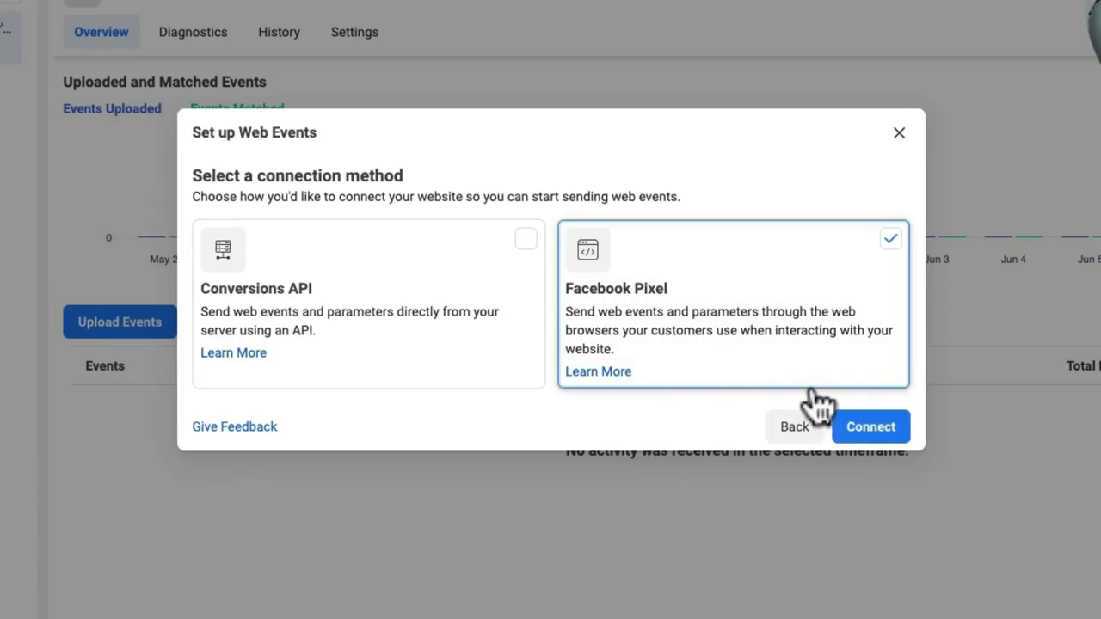
pyautogui.click(892, 445)
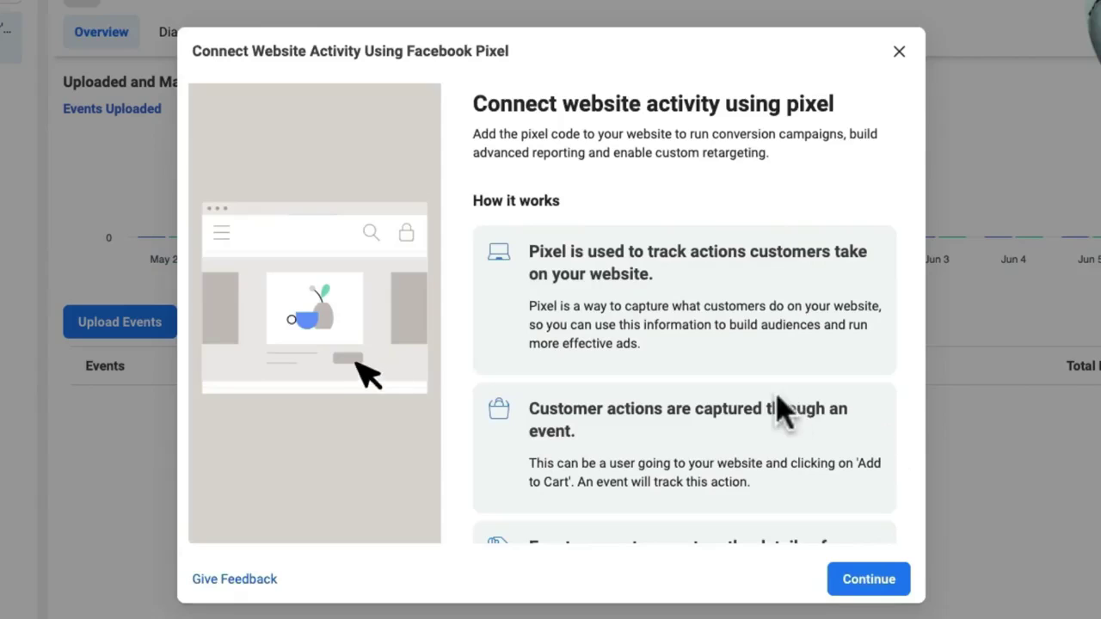
pyautogui.scroll(-3, 774, 405)
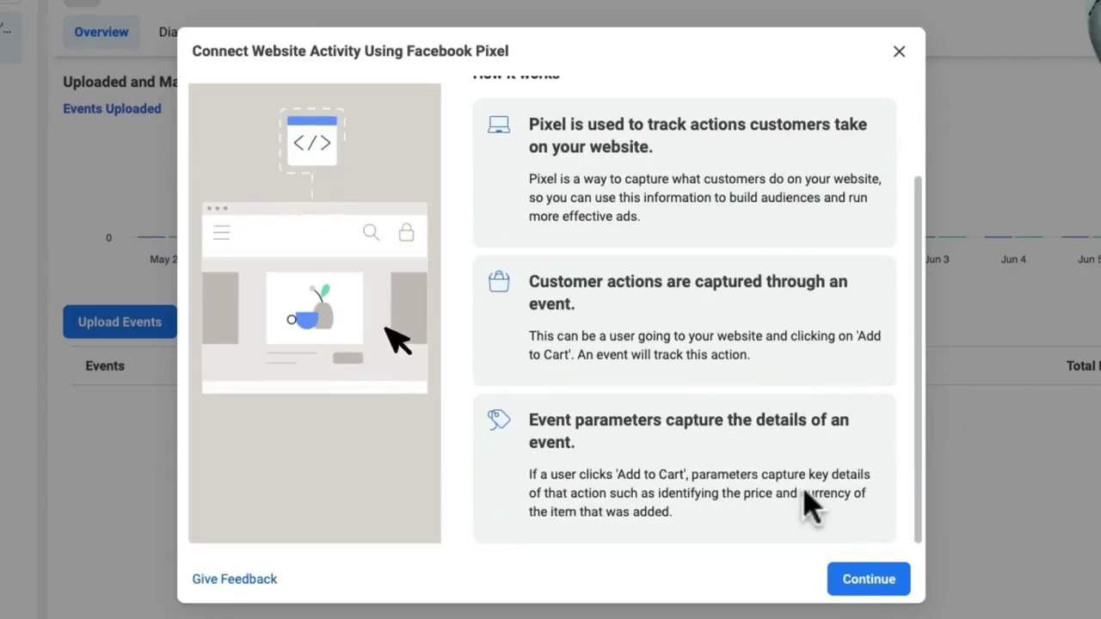
pyautogui.click(870, 585)
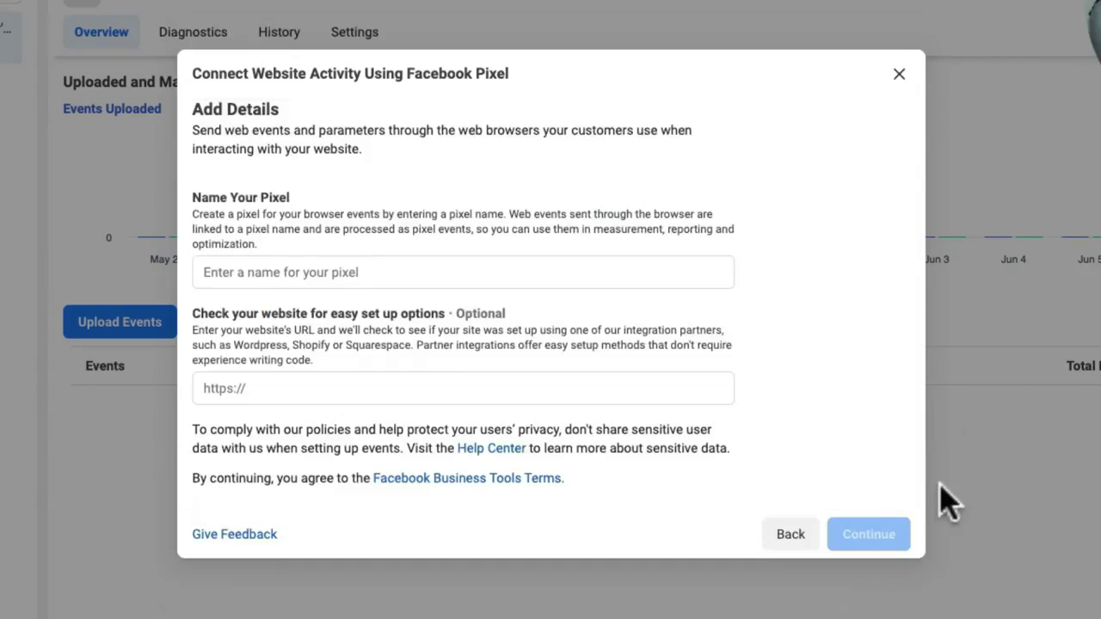
# Name the new pixel "Tuckers home Improvement"
pyautogui.click(425, 273)
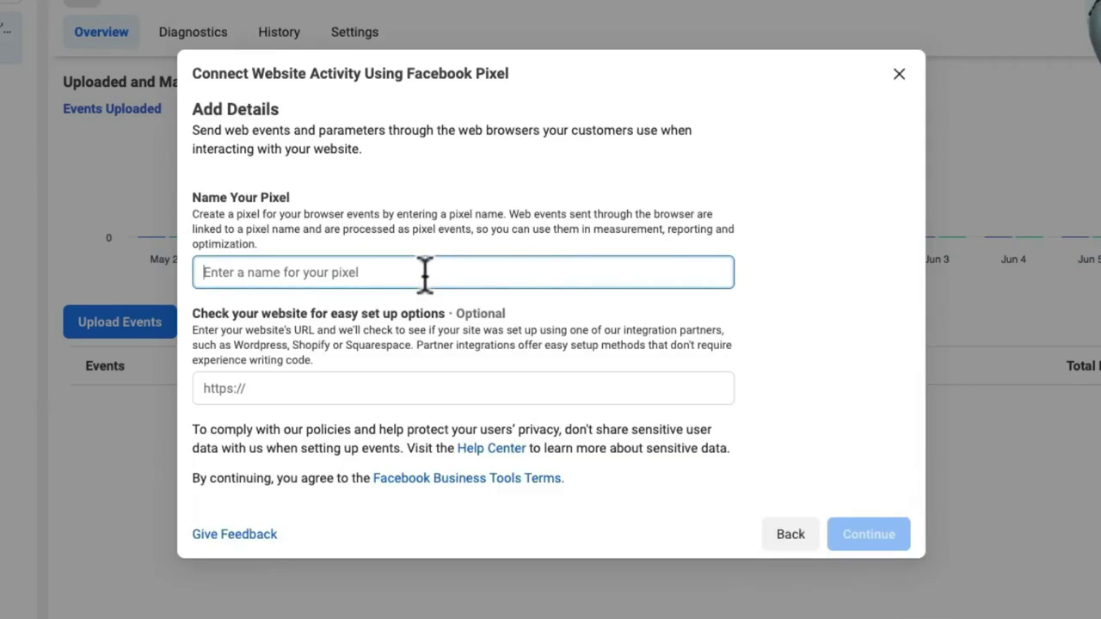
pyautogui.write('Tuckers home Impro')
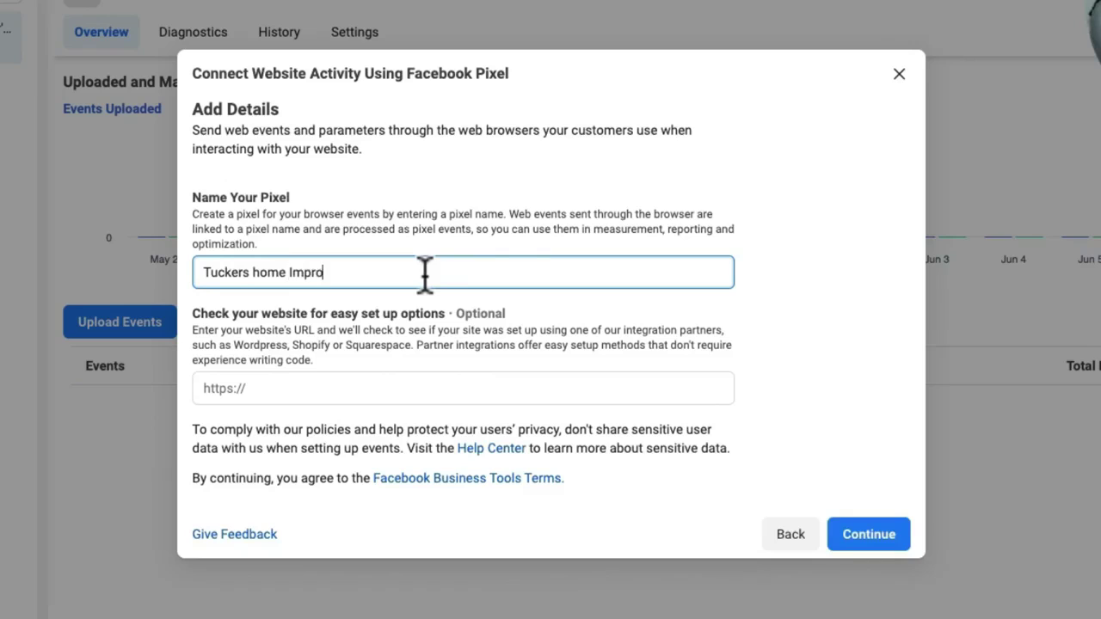
pyautogui.write('vement')
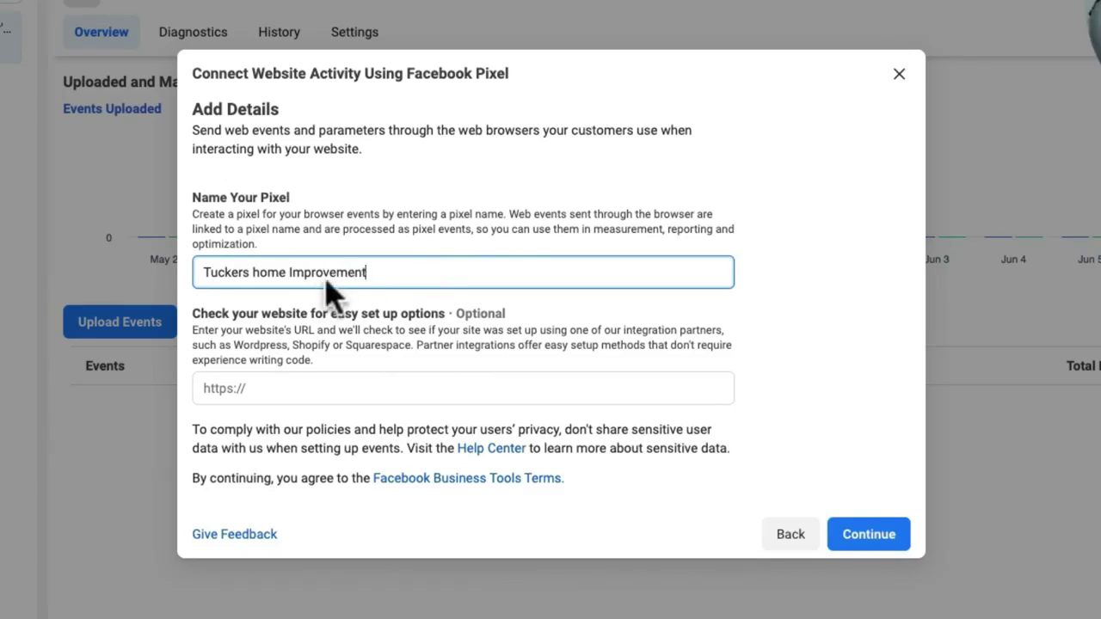
# Load tuckershomeimprovements.com in a new browser tab, copy its address into the pixel's website check, and continue the setup
pyautogui.click(323, 387)
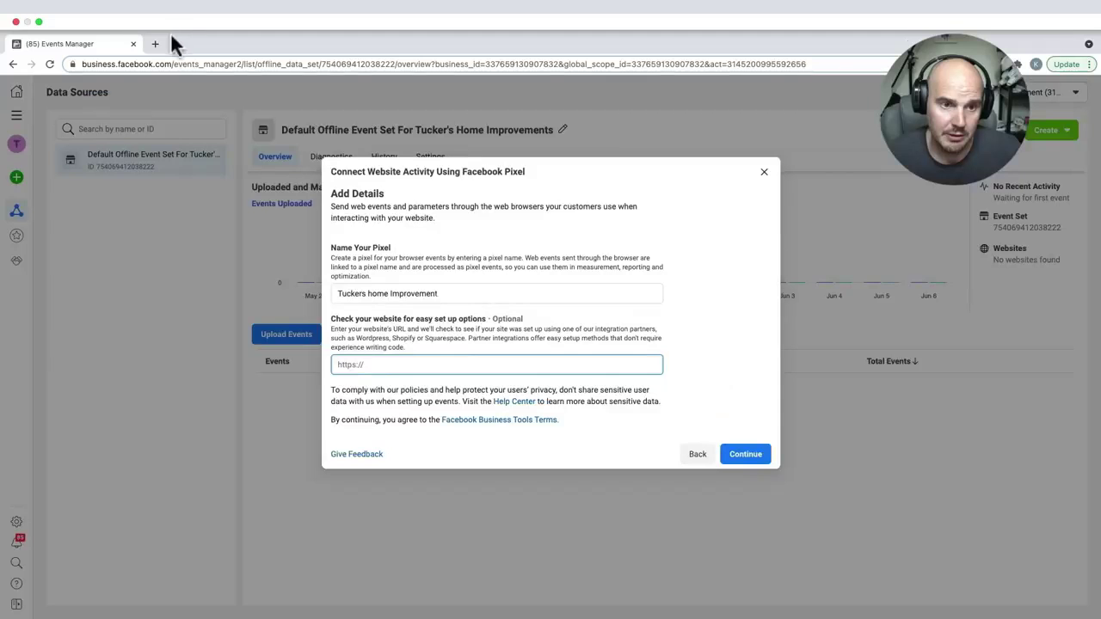
pyautogui.click(154, 44)
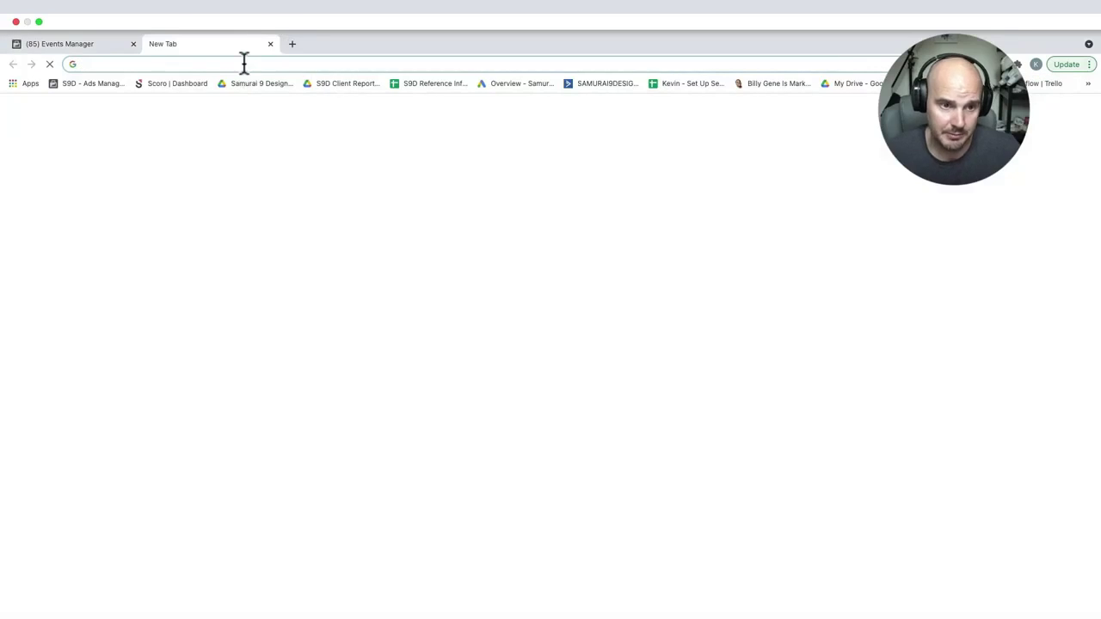
pyautogui.click(243, 64)
pyautogui.write('tuckershomeimprovements.com')
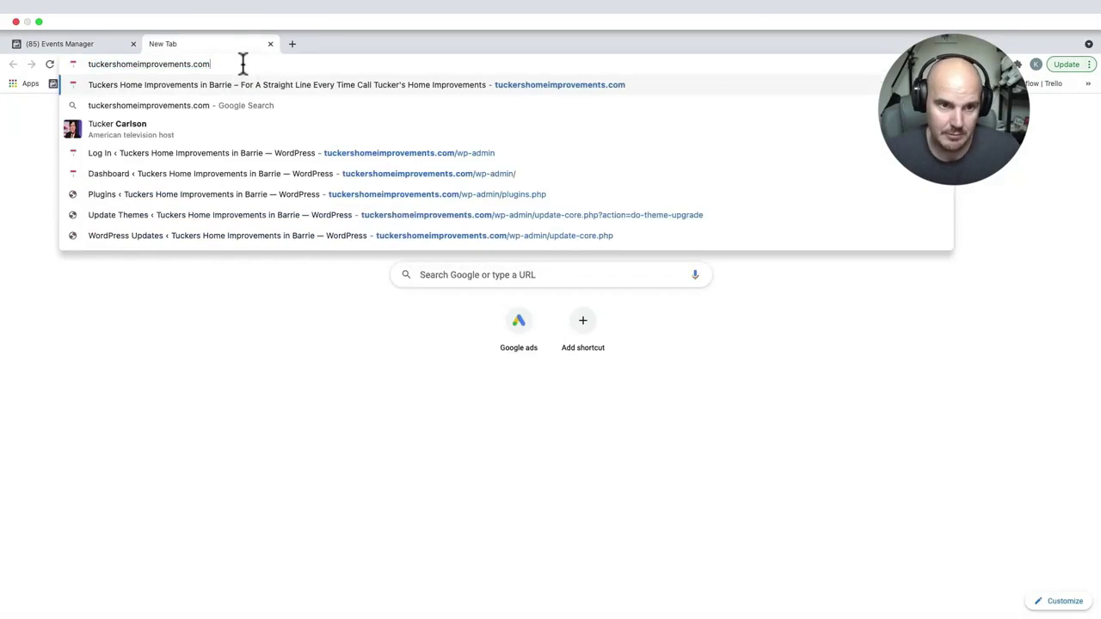
pyautogui.press('Return')
pyautogui.click(193, 35)
pyautogui.hotkey('ctrl', 'c')
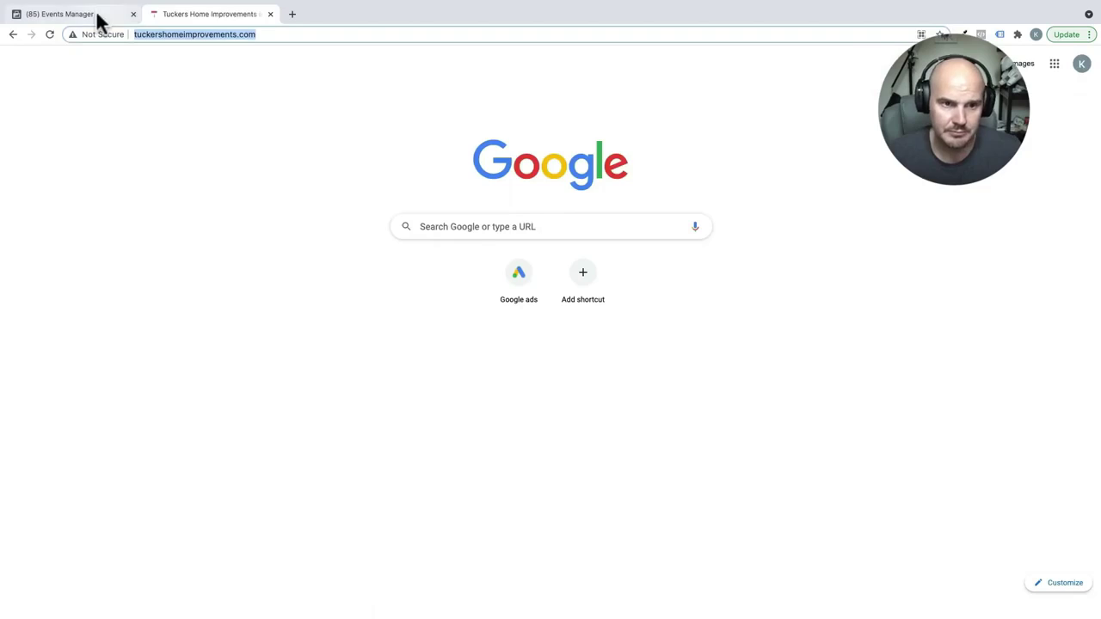
pyautogui.click(98, 16)
pyautogui.hotkey('ctrl', 'v')
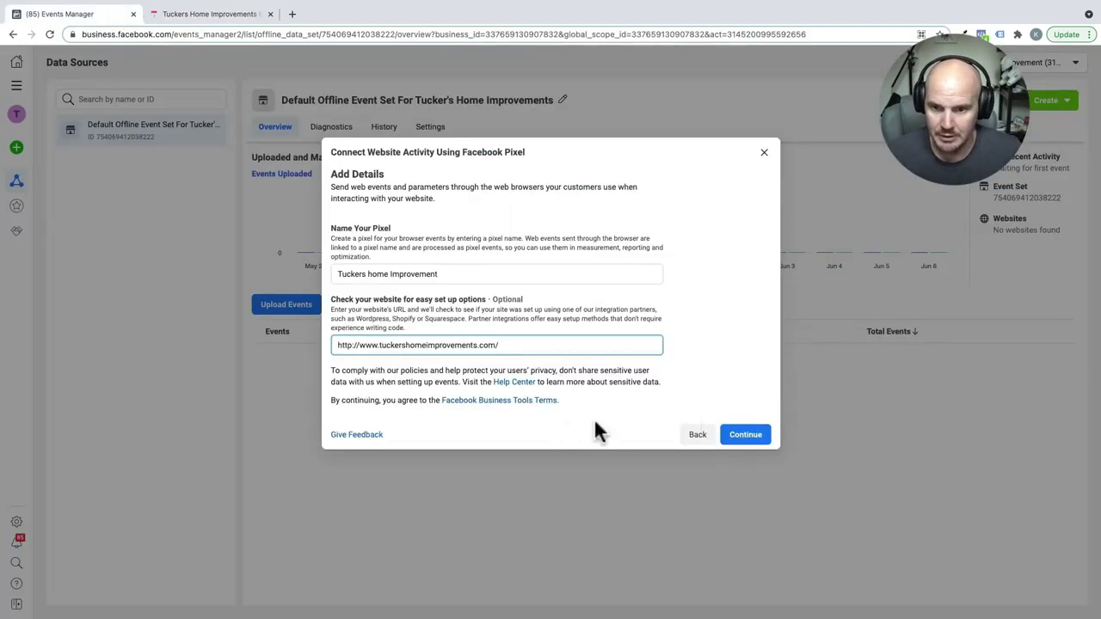
pyautogui.click(747, 435)
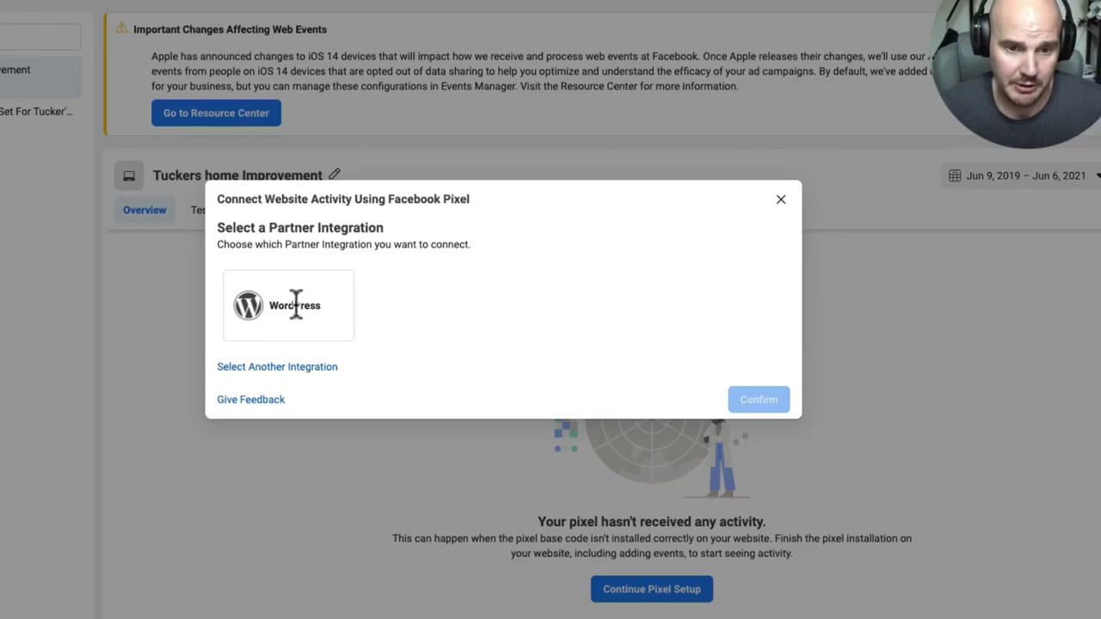
# Confirm WordPress as the partner integration and review the plugin installation instructions
pyautogui.click(275, 326)
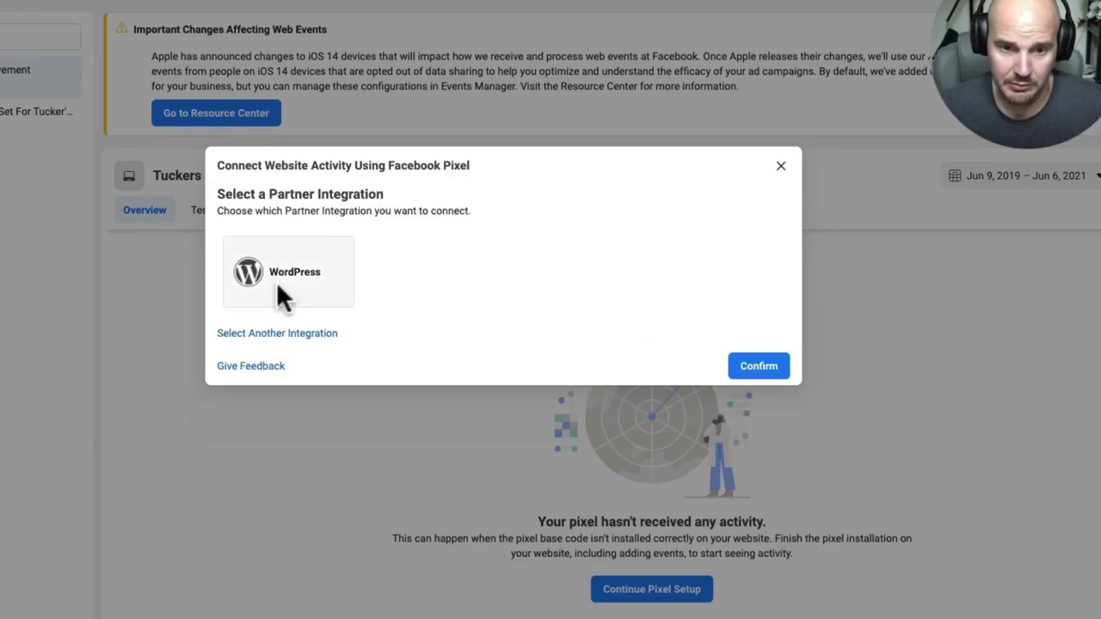
pyautogui.click(759, 367)
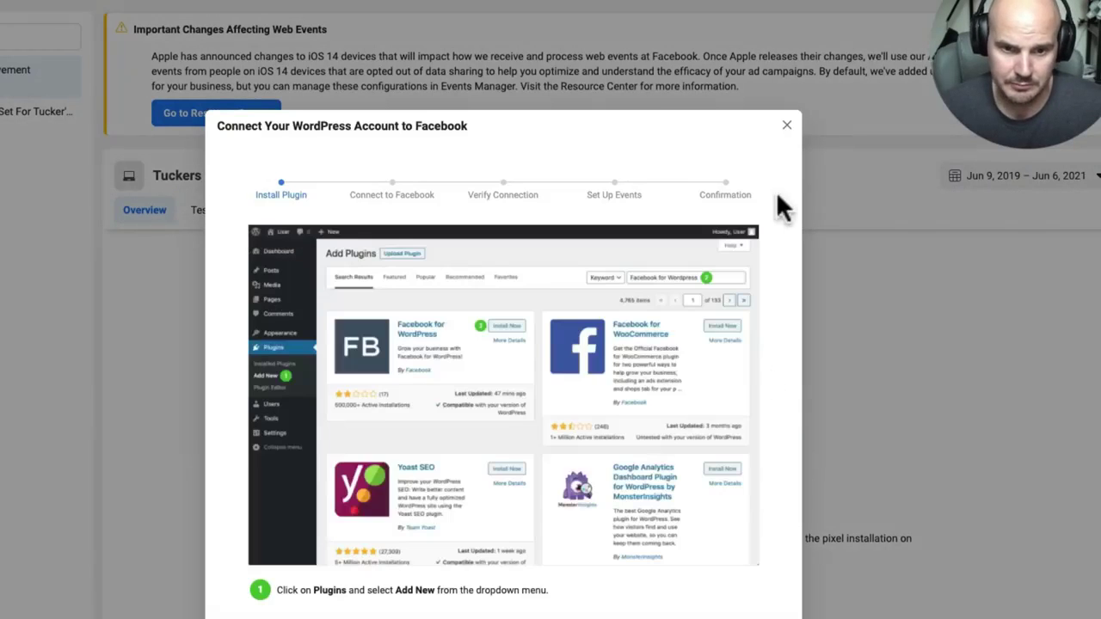
pyautogui.scroll(-3, 776, 191)
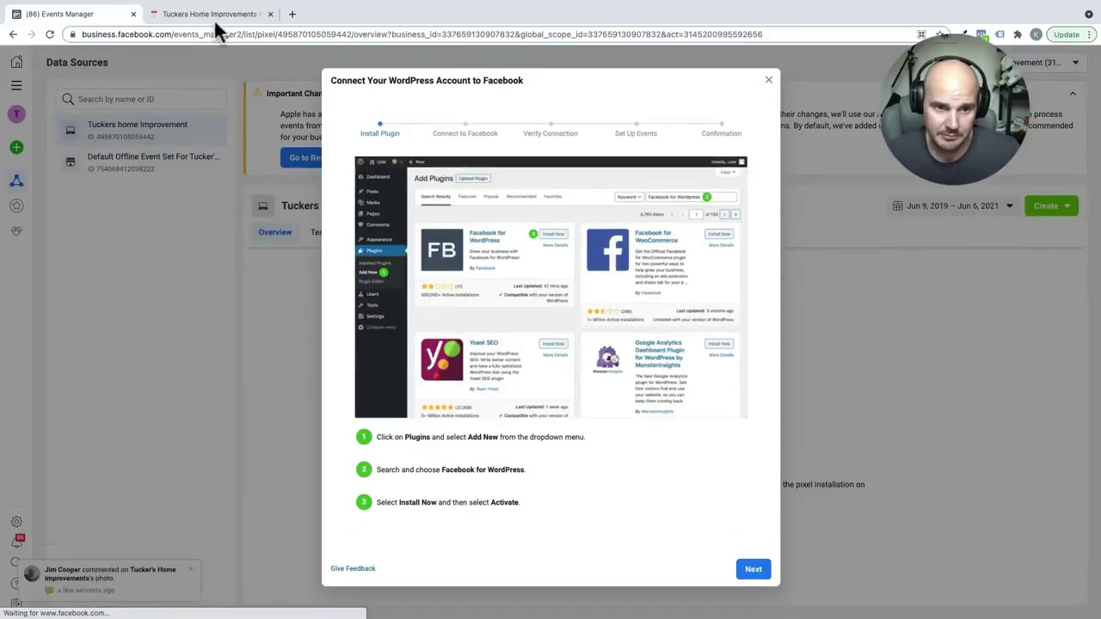
# Switch to the website's WordPress admin dashboard and open the page for adding new plugins
pyautogui.click(214, 17)
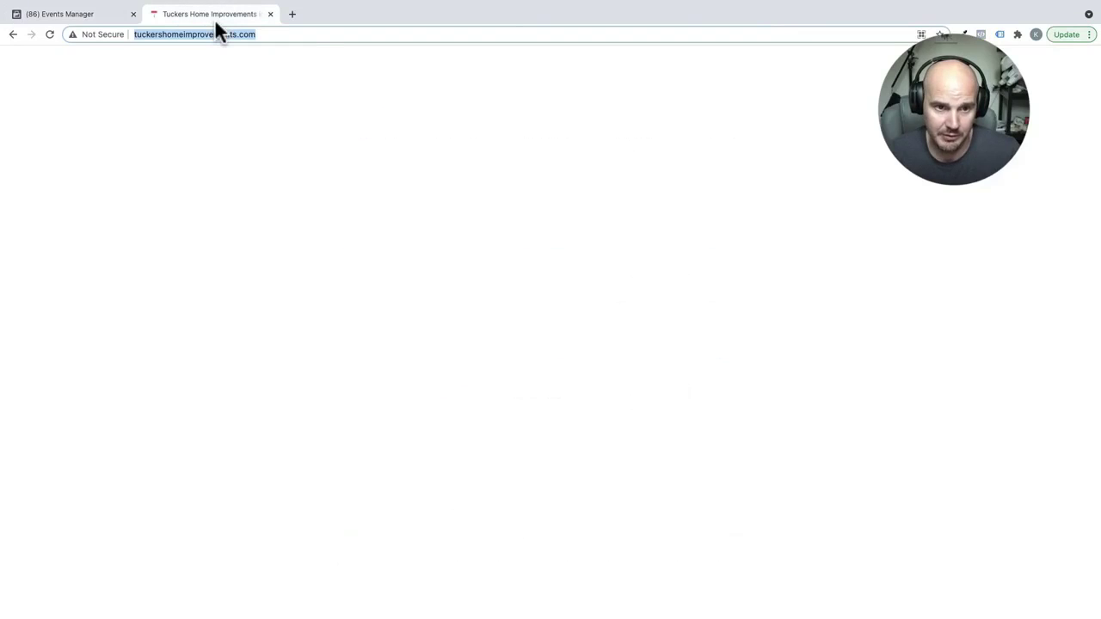
pyautogui.click(291, 34)
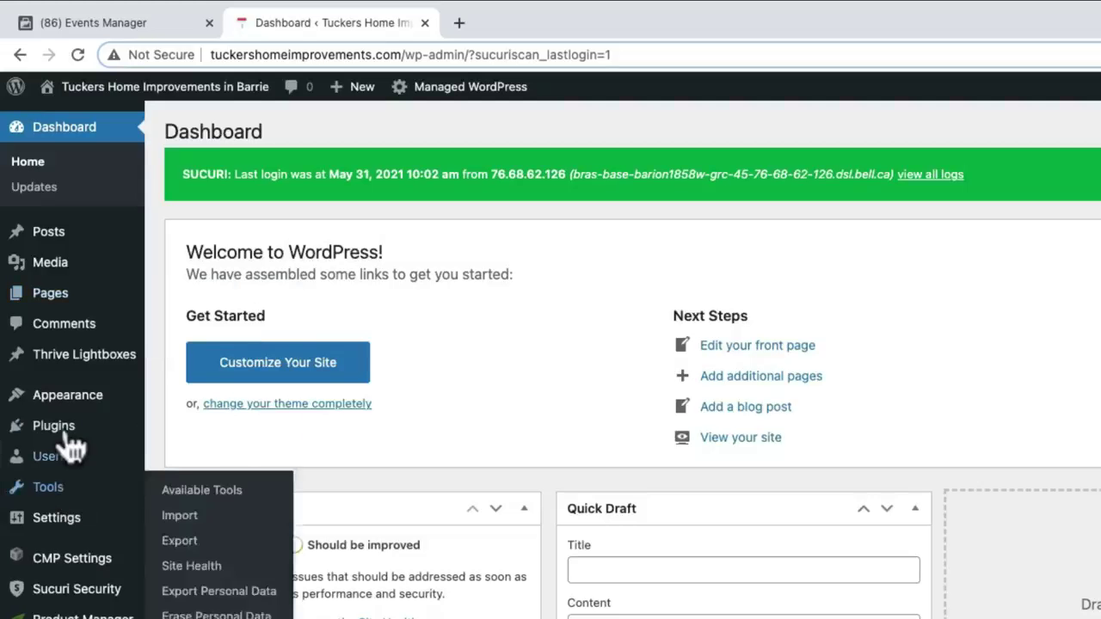
pyautogui.moveTo(41, 274)
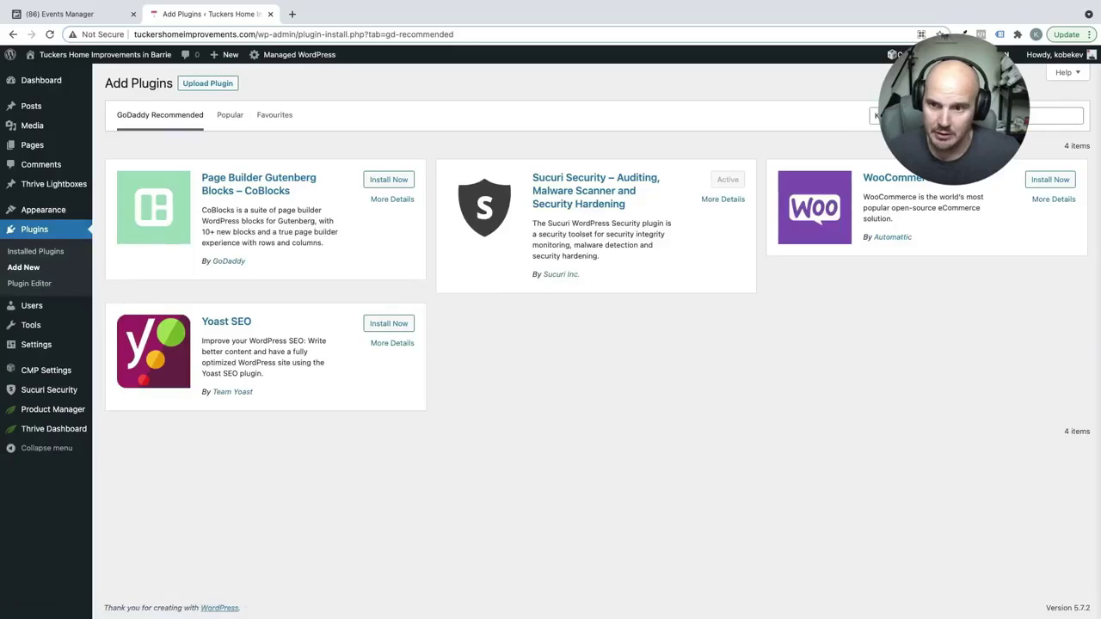
# Search the plugins for "facebook for", then install and activate Facebook for WordPress
pyautogui.click(1054, 115)
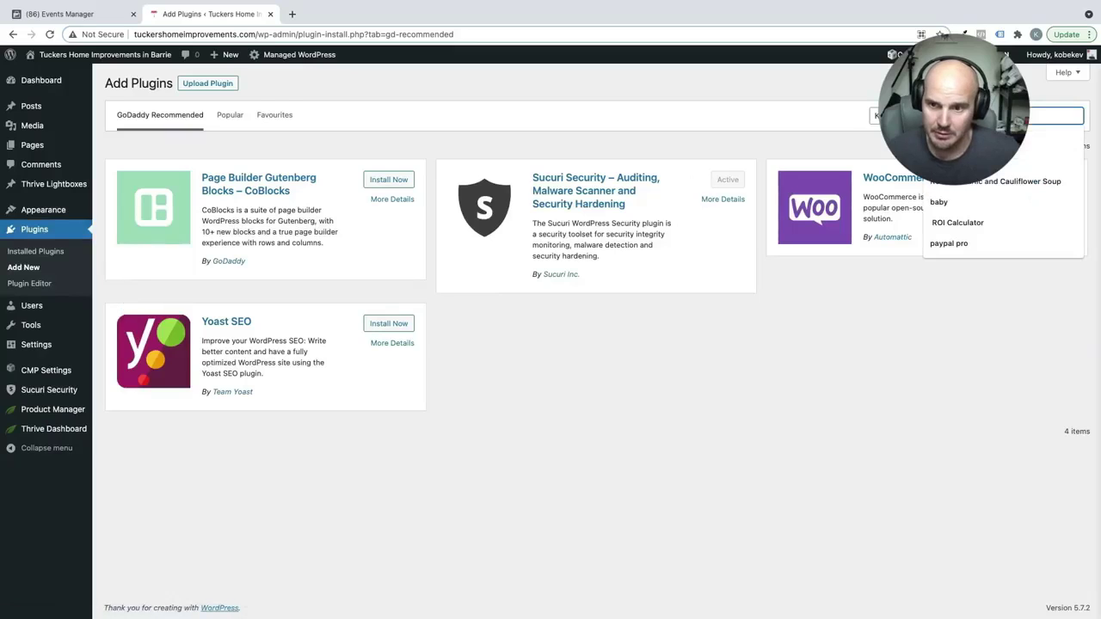
pyautogui.write('e')
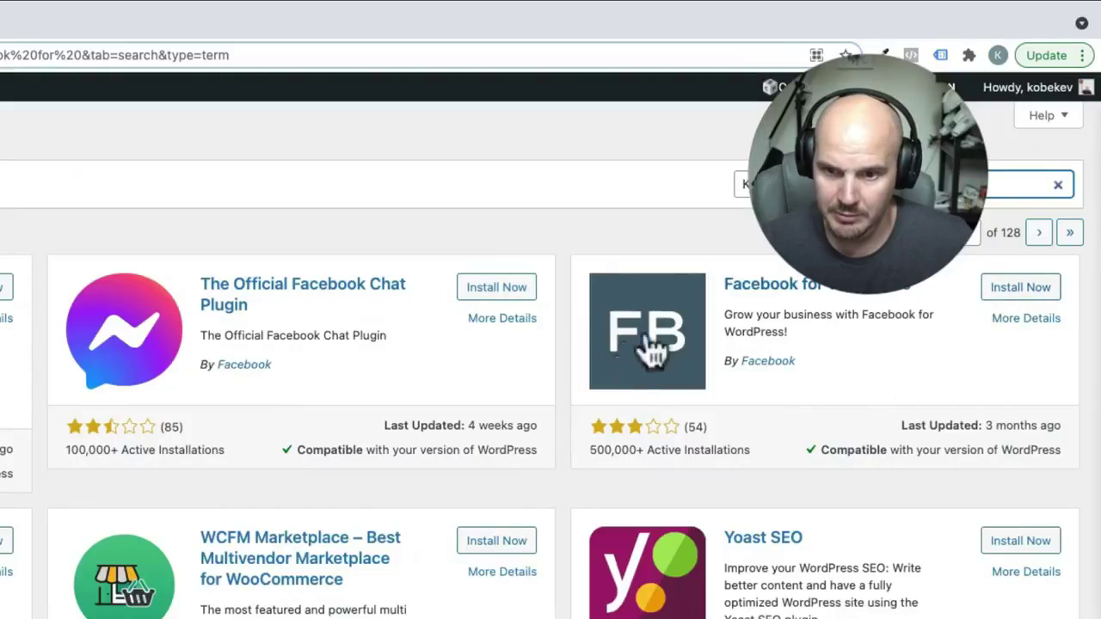
pyautogui.click(1009, 292)
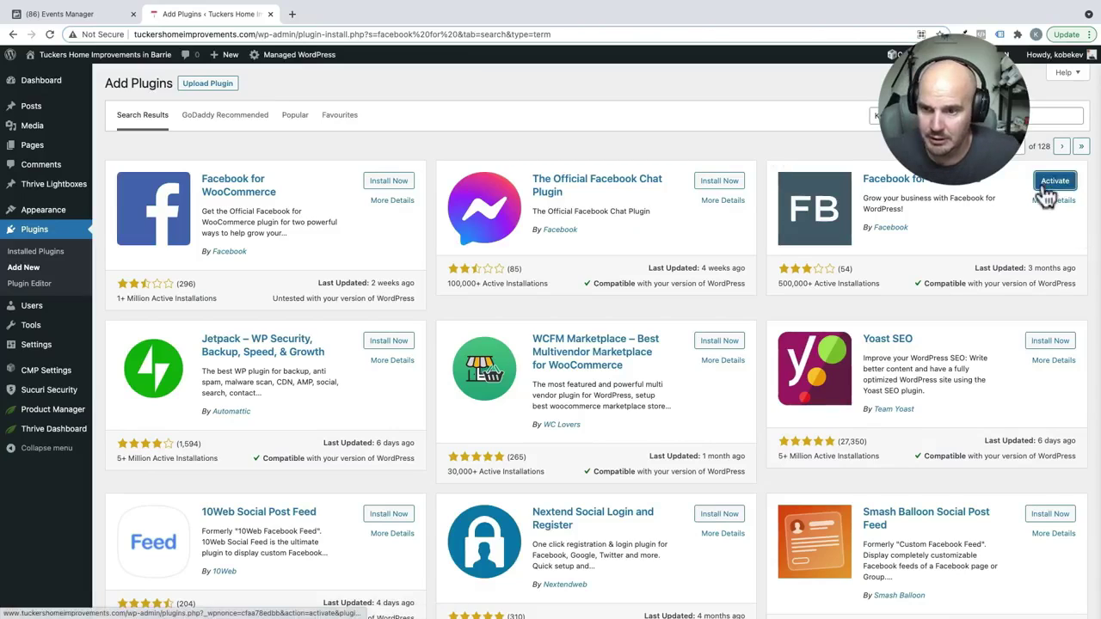
pyautogui.click(1053, 182)
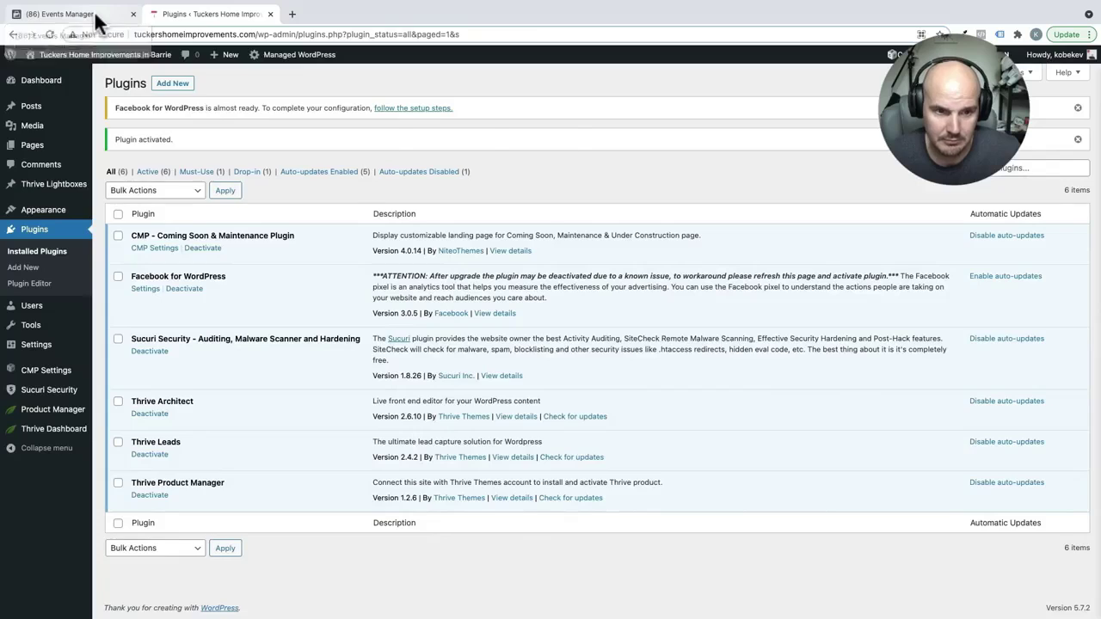
# Return to Events Manager and advance the WordPress setup to the Connect to Facebook stage
pyautogui.click(94, 18)
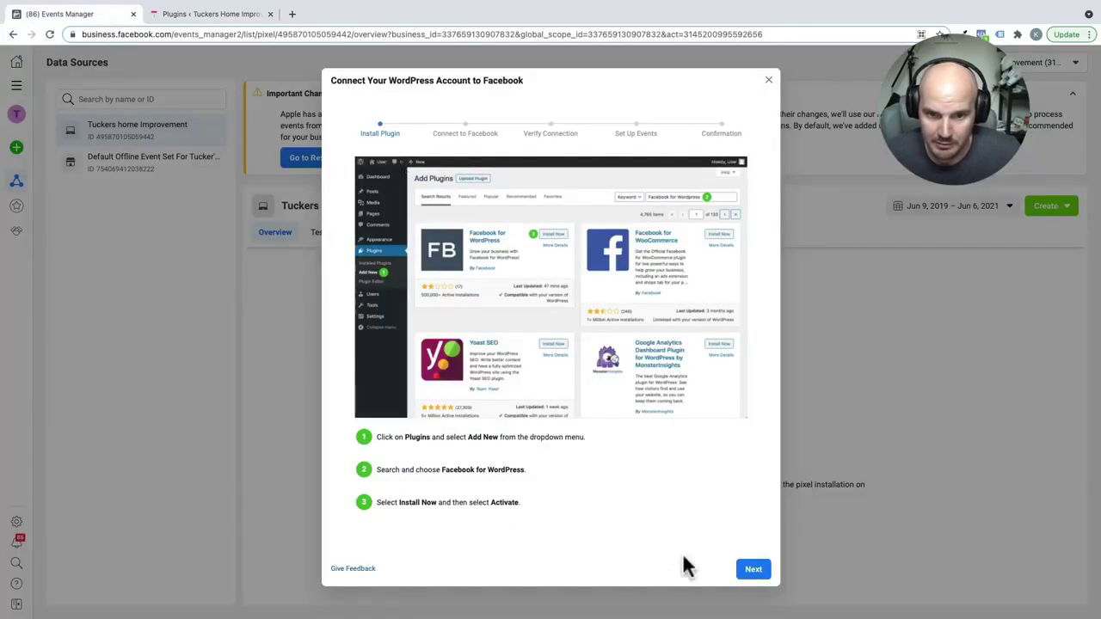
pyautogui.click(754, 572)
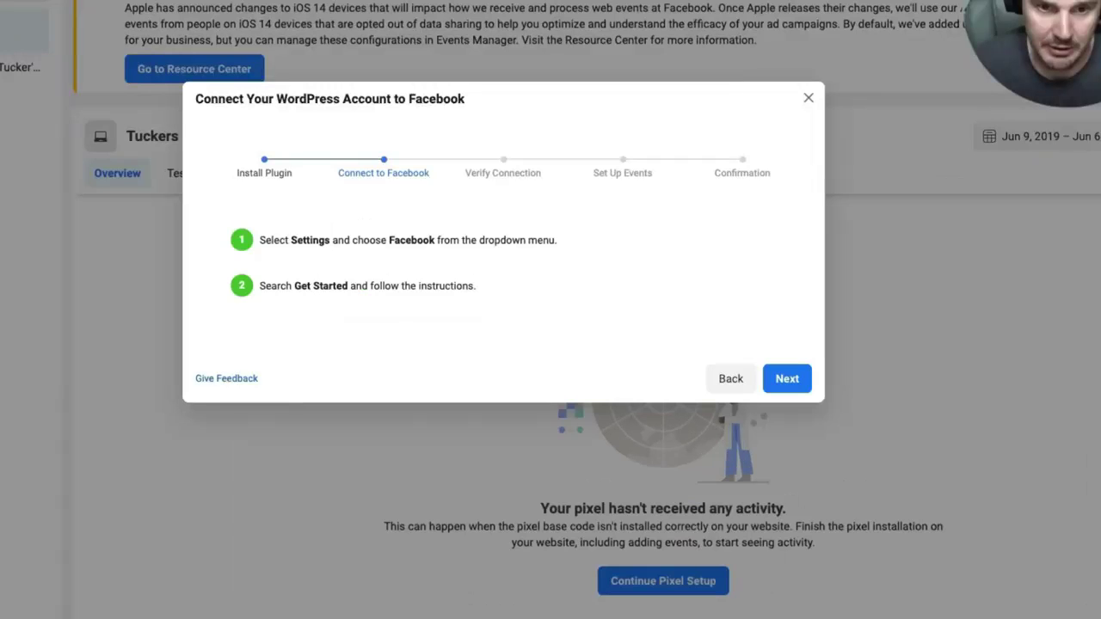
pyautogui.scroll(-2, 603, 376)
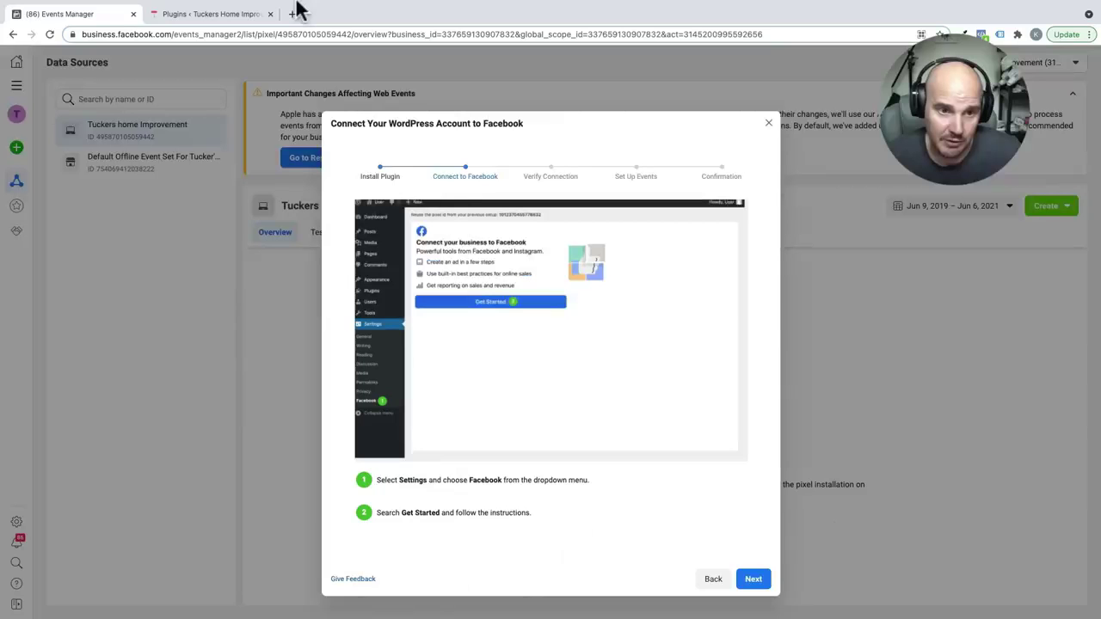
# Switch to WordPress, open the Facebook plugin settings, and start connecting the business to Facebook
pyautogui.click(237, 13)
pyautogui.moveTo(42, 347)
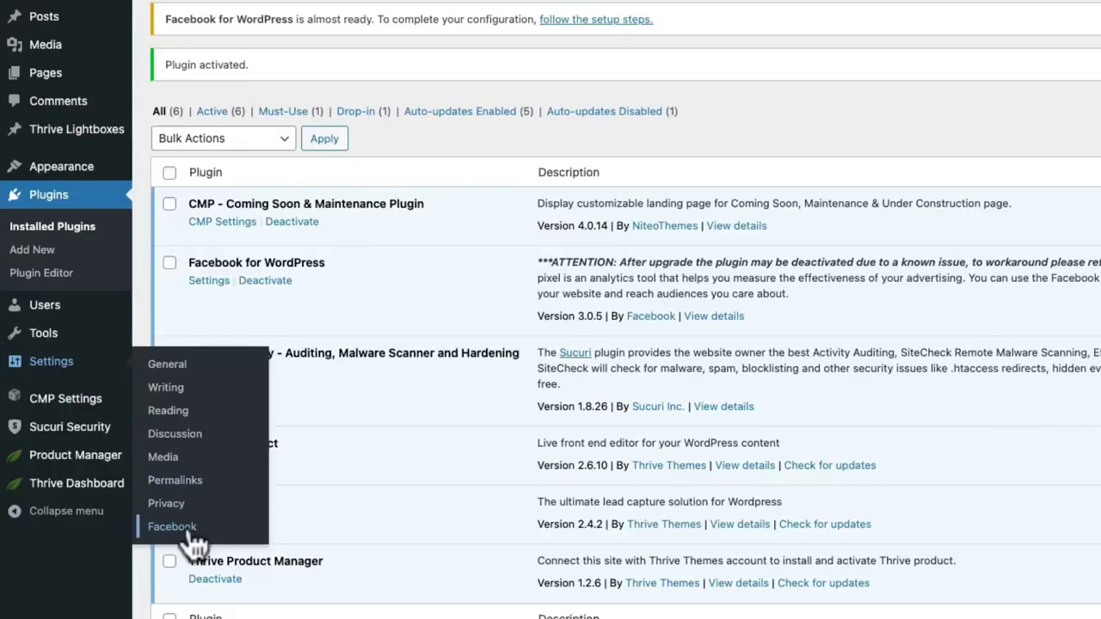
pyautogui.click(191, 530)
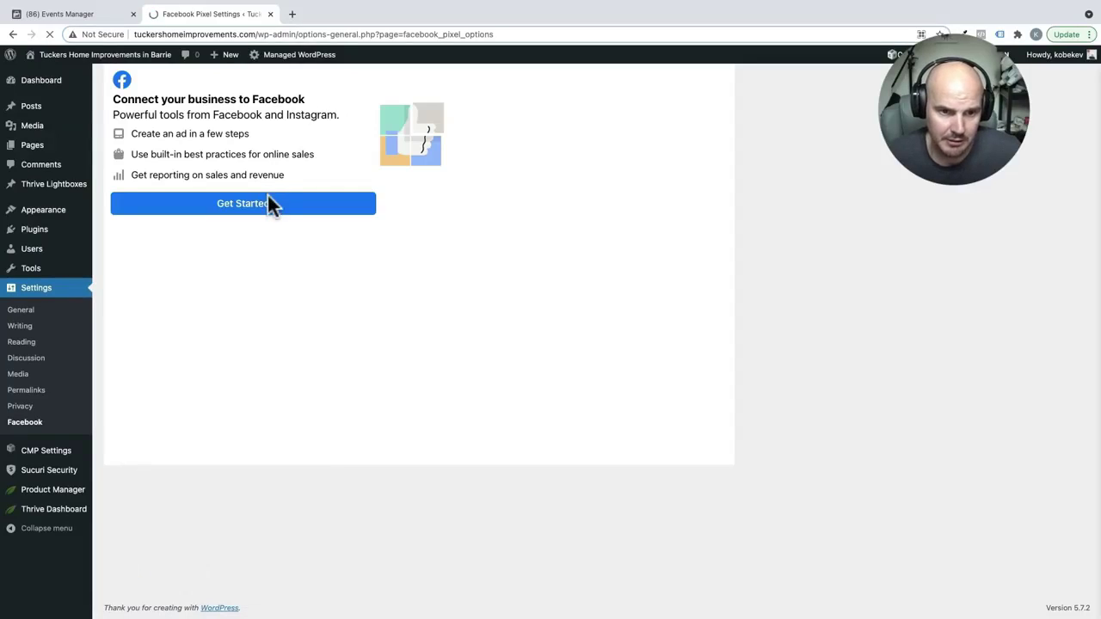
pyautogui.click(266, 212)
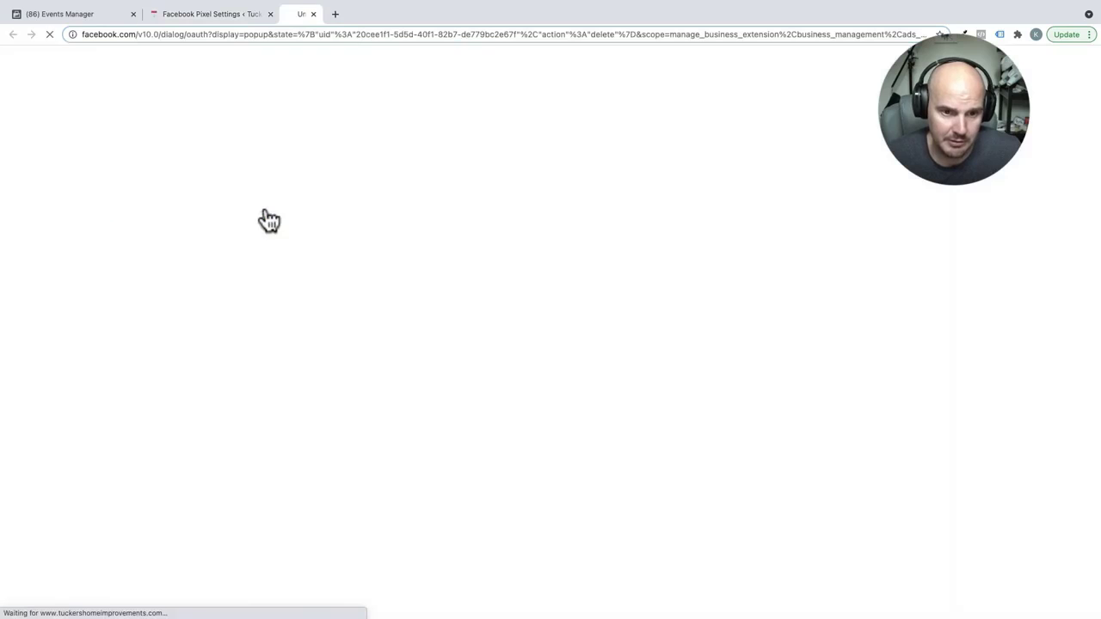
# Continue connecting the WordPress App to Facebook and choose Tucker's Home Improvements as the Business Manager
pyautogui.click(216, 182)
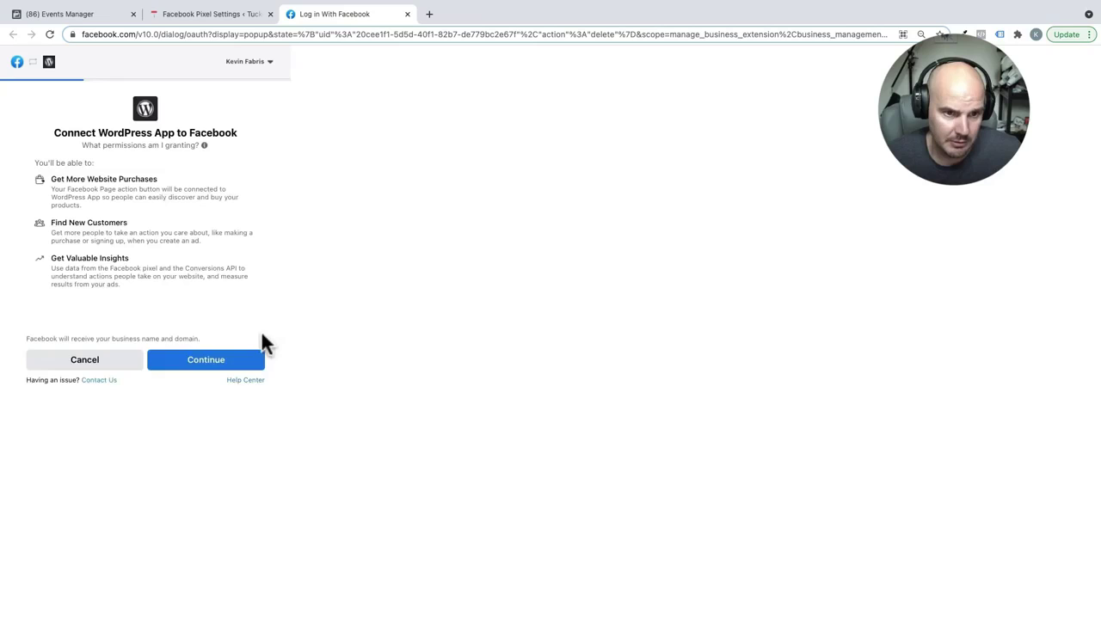
pyautogui.click(229, 368)
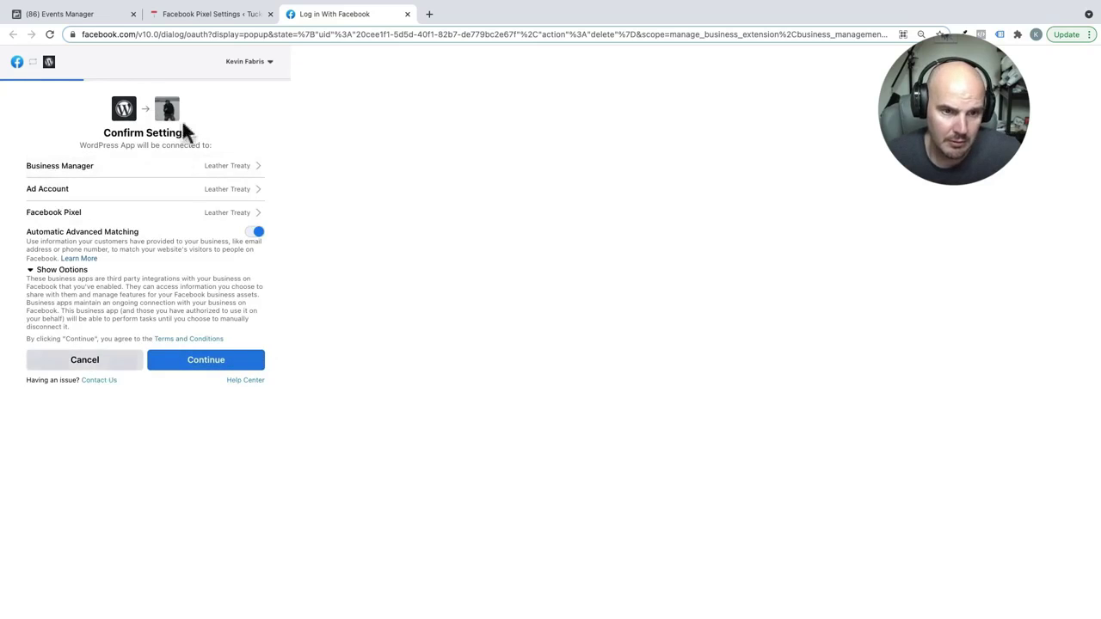
pyautogui.click(173, 178)
pyautogui.scroll(-3, 155, 216)
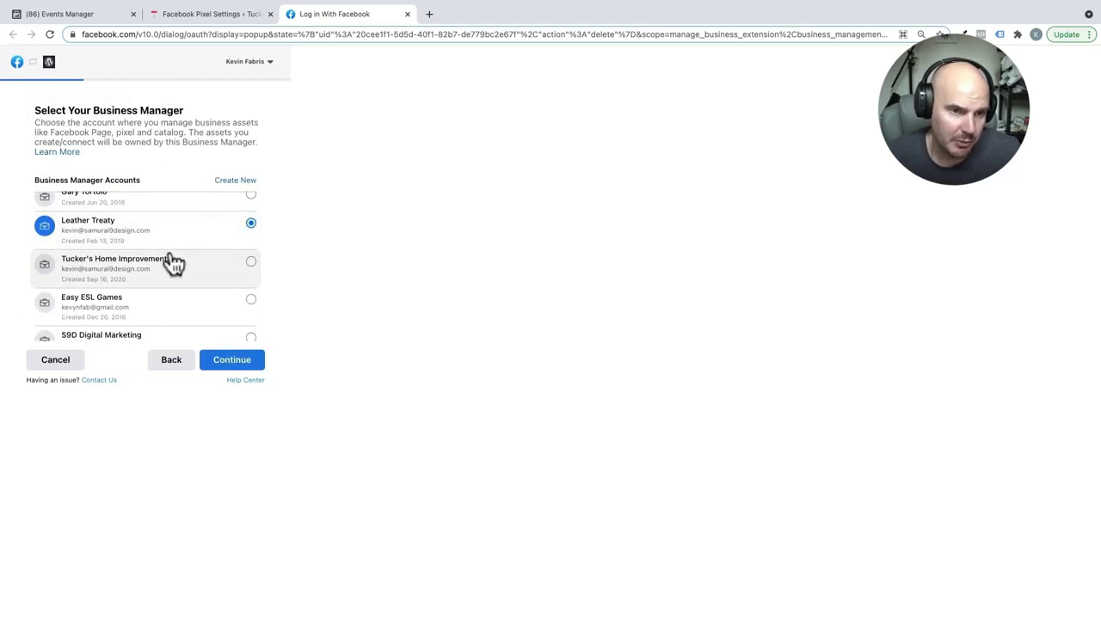
pyautogui.click(114, 282)
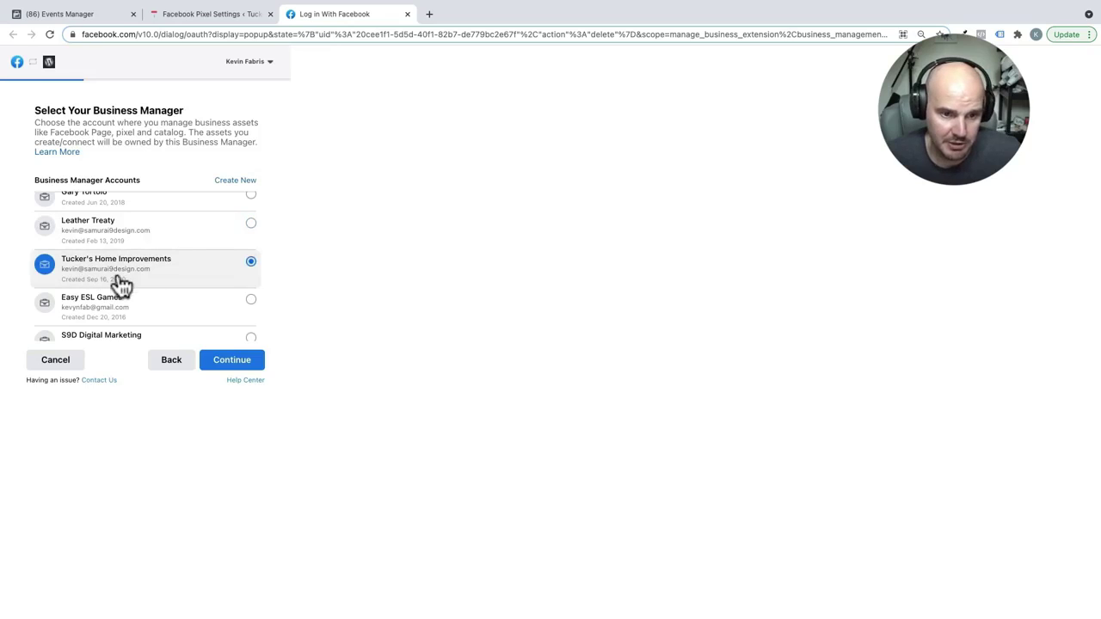
pyautogui.click(233, 361)
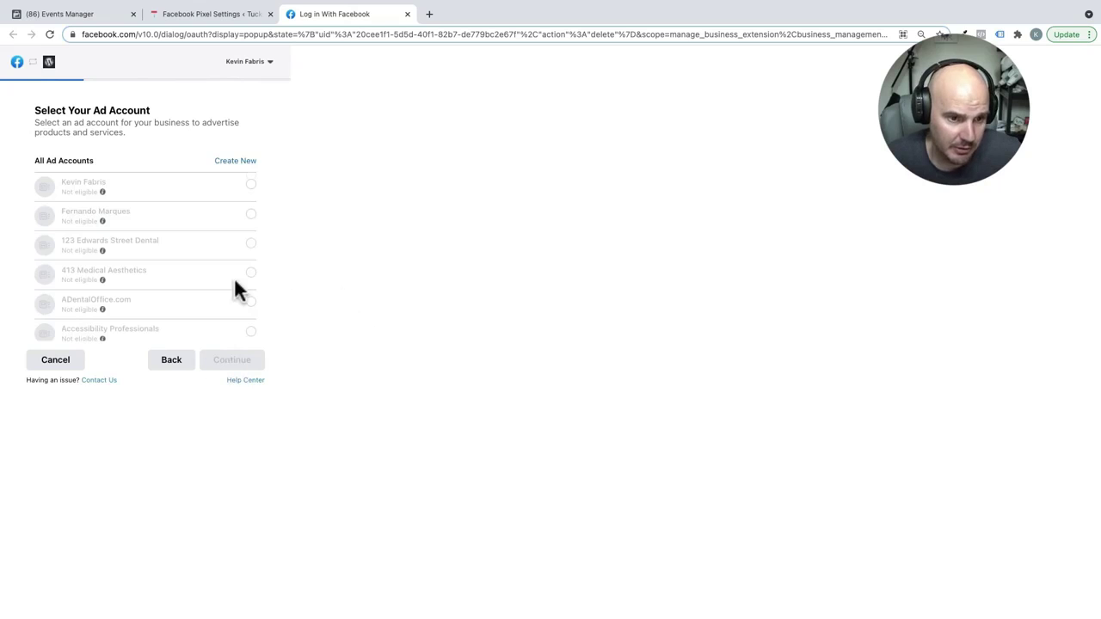
# Choose the Tucker's Home Improvement ad account and the Tuckers home Improvement pixel for the connection
pyautogui.scroll(-3, 234, 288)
pyautogui.scroll(-10, 235, 283)
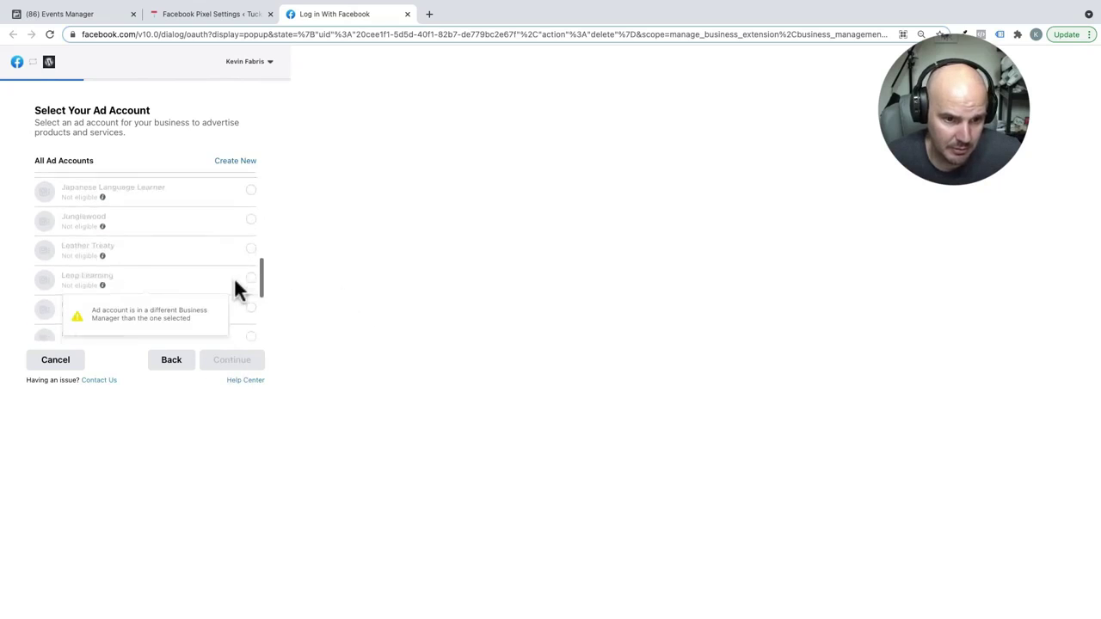
pyautogui.scroll(-10, 235, 279)
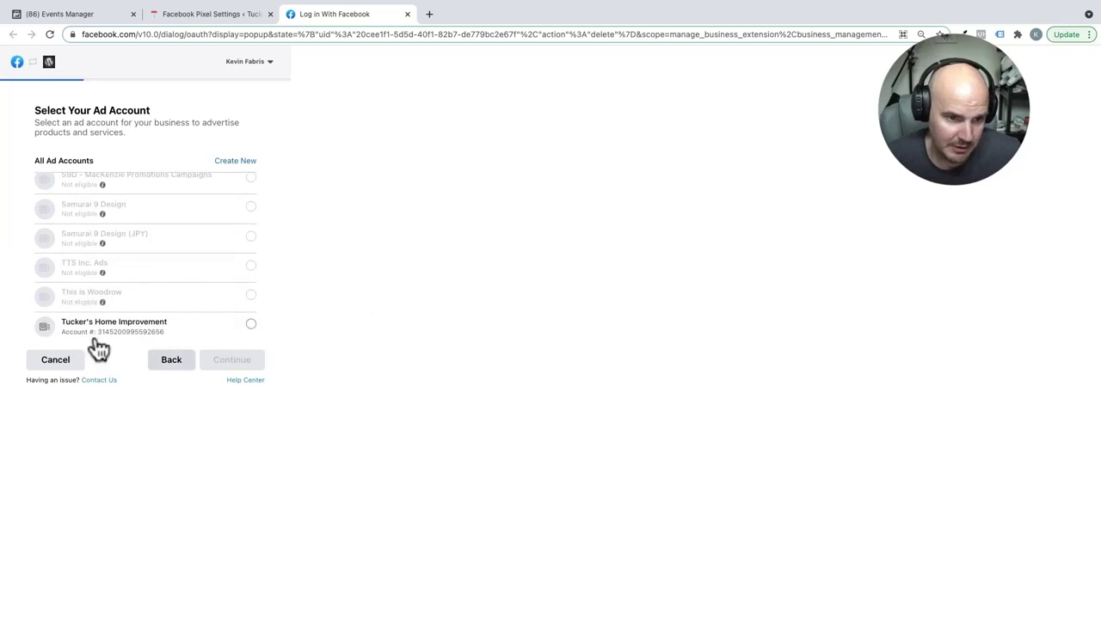
pyautogui.click(250, 324)
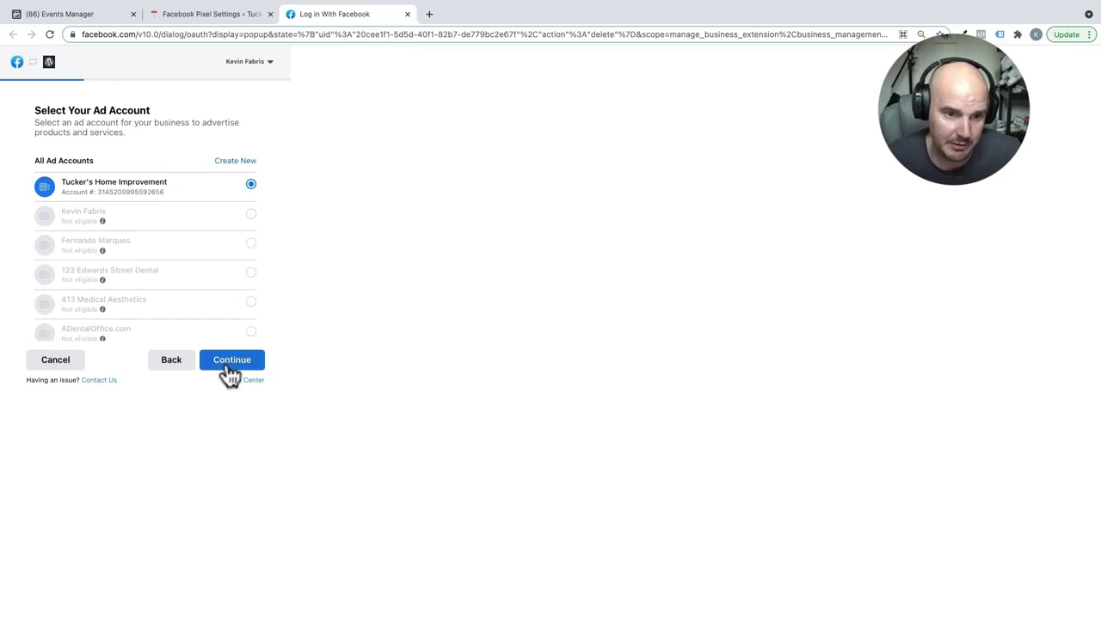
pyautogui.click(225, 360)
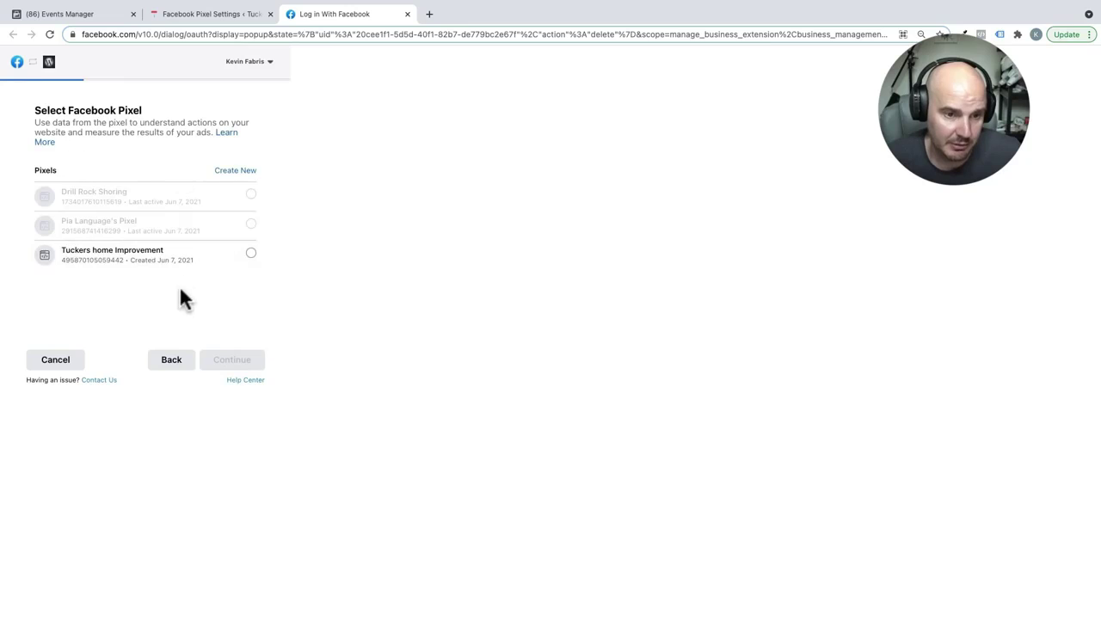
pyautogui.click(184, 262)
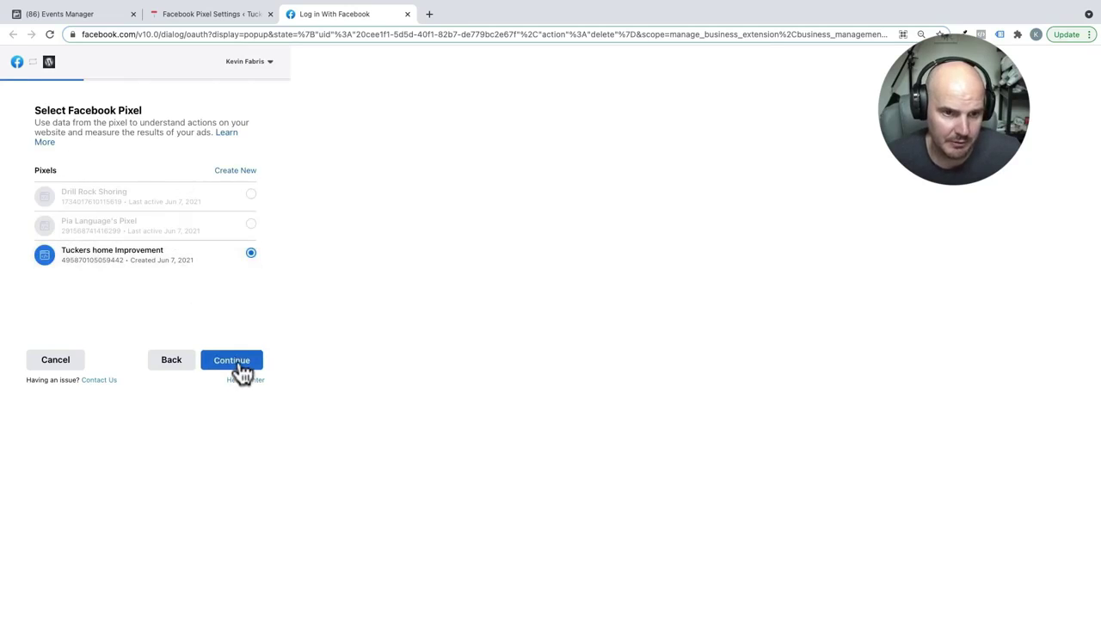
pyautogui.click(236, 364)
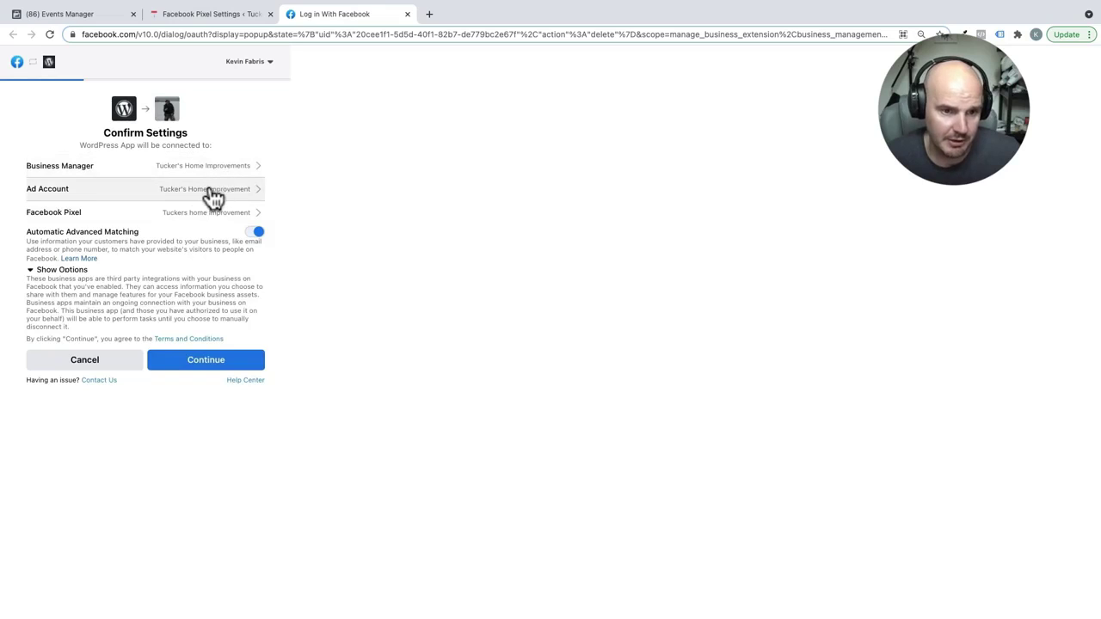
# Approve the WordPress App connection settings and permissions, and agree to share the token with the website
pyautogui.click(238, 372)
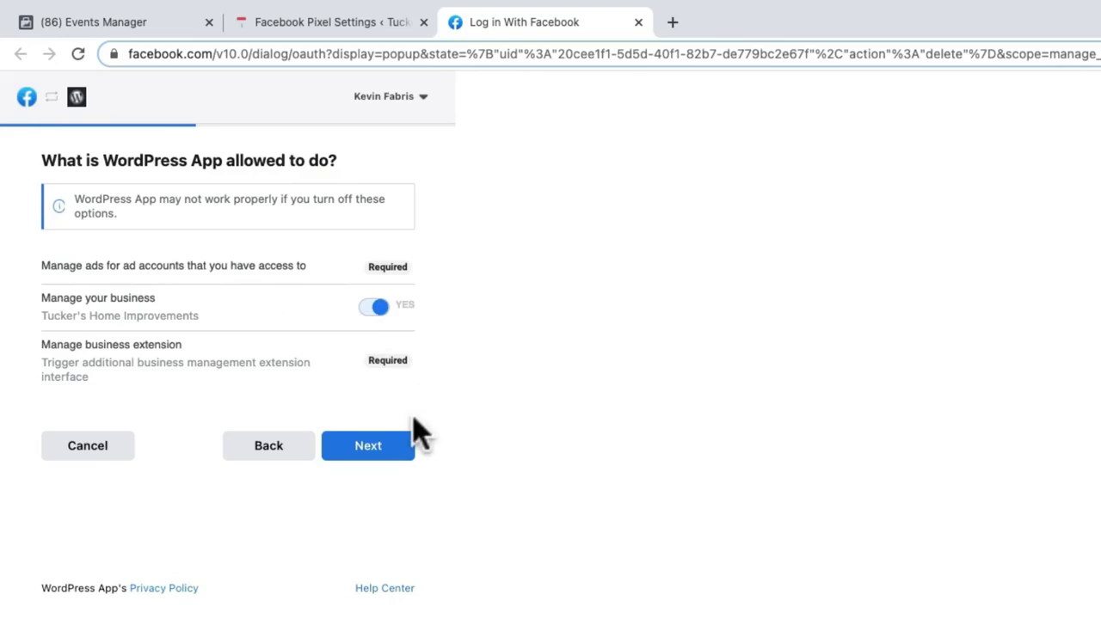
pyautogui.click(394, 449)
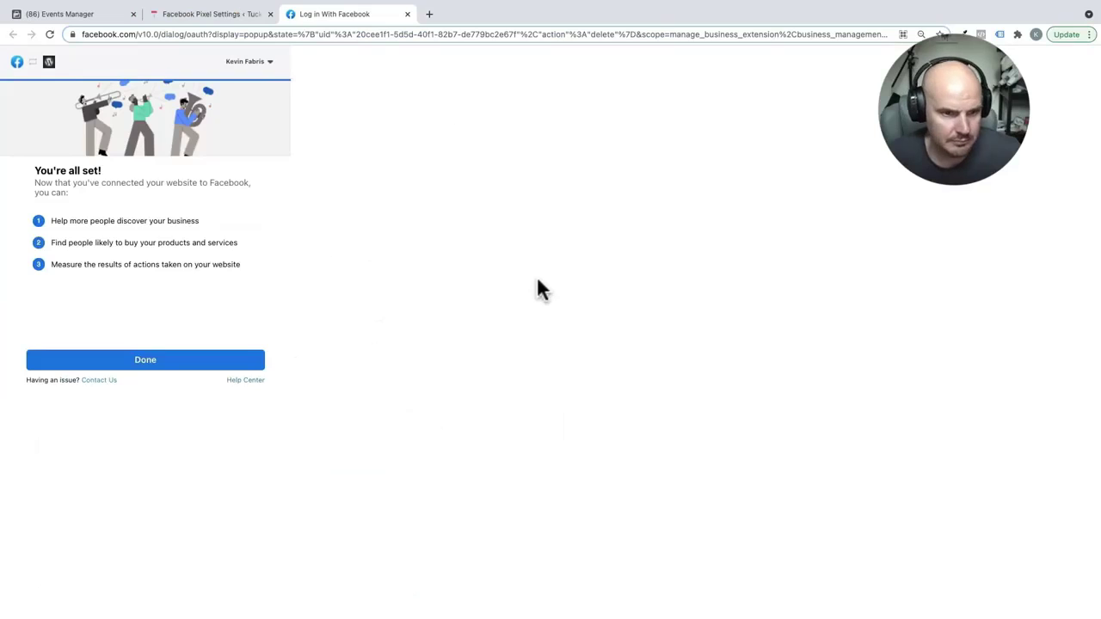
pyautogui.click(197, 369)
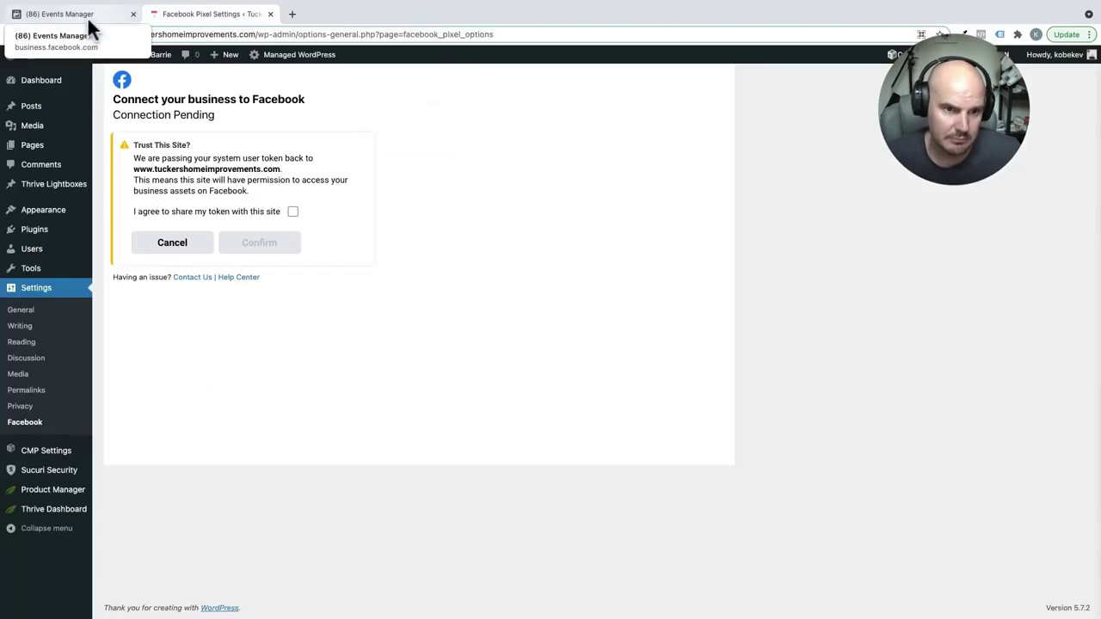
pyautogui.click(292, 211)
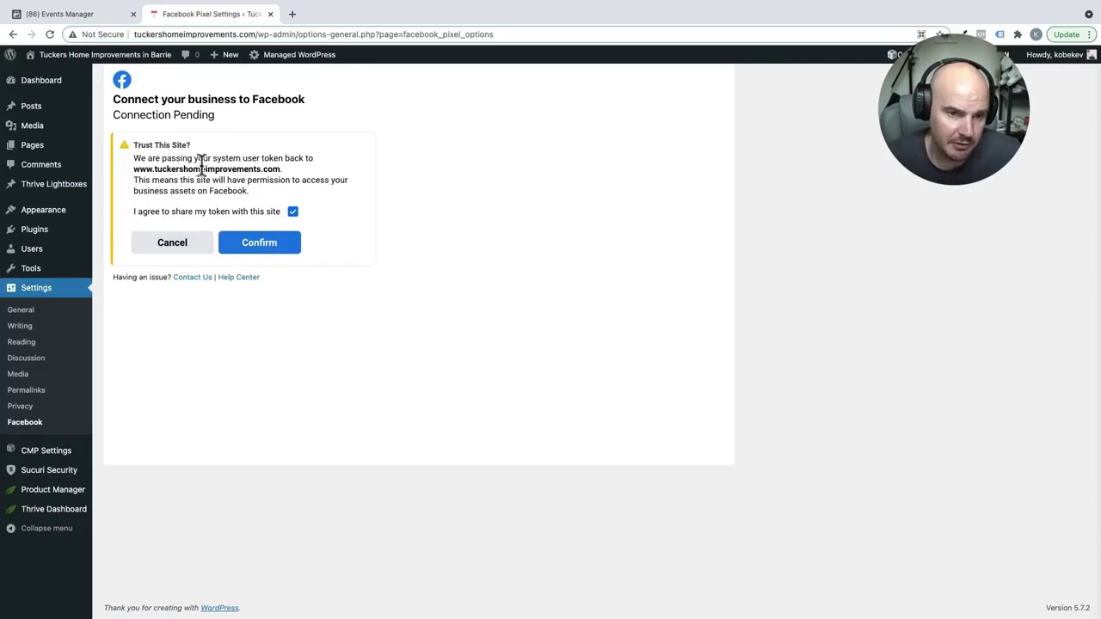
pyautogui.click(247, 249)
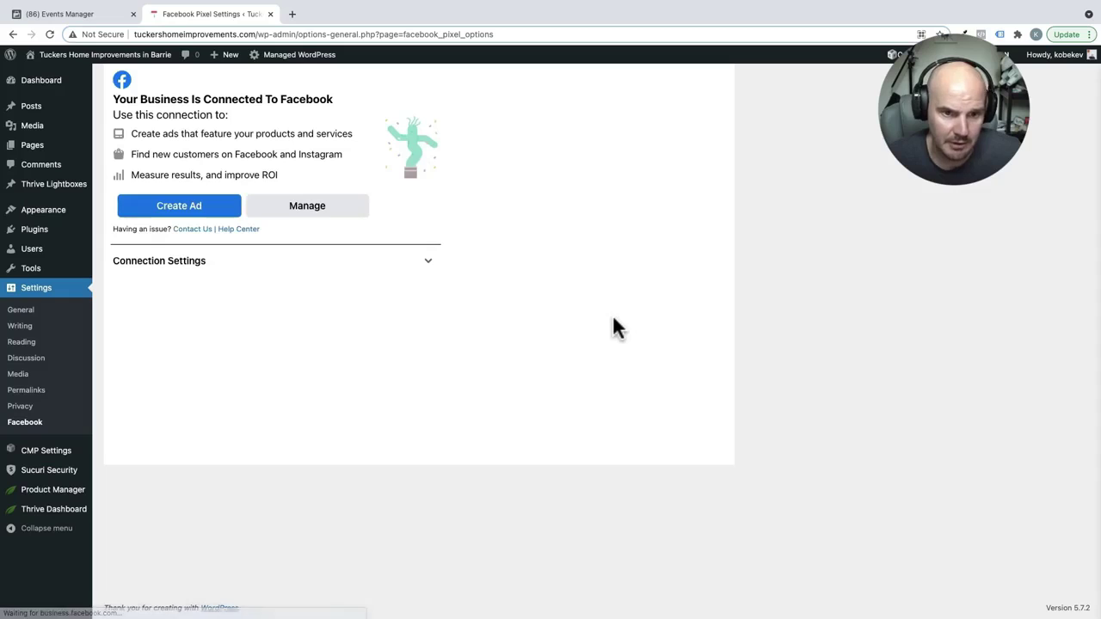
pyautogui.click(92, 17)
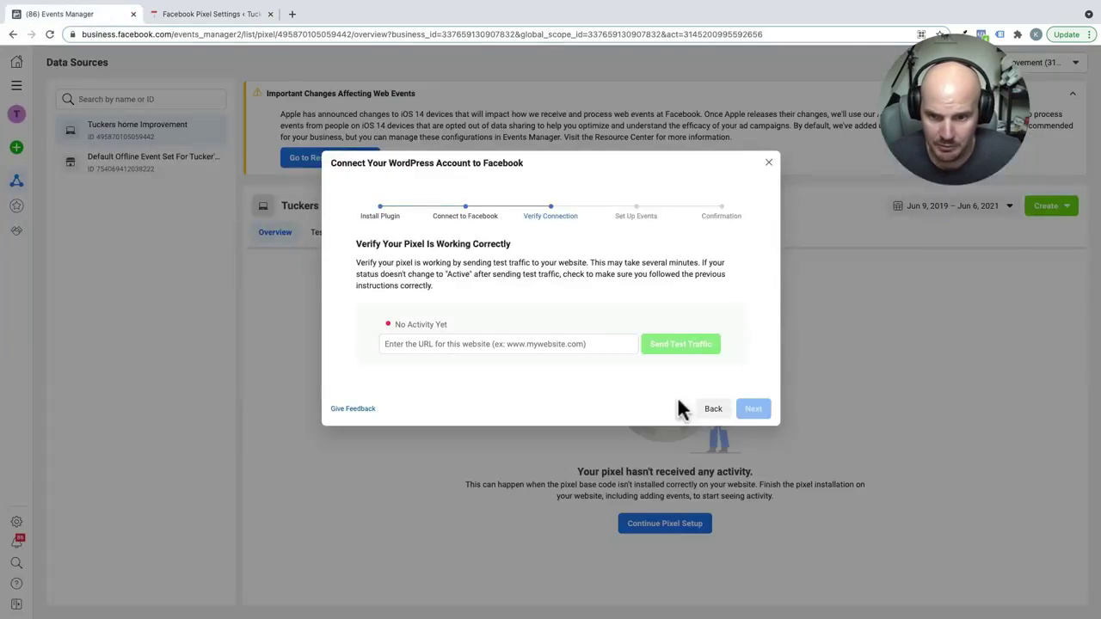
pyautogui.click(492, 341)
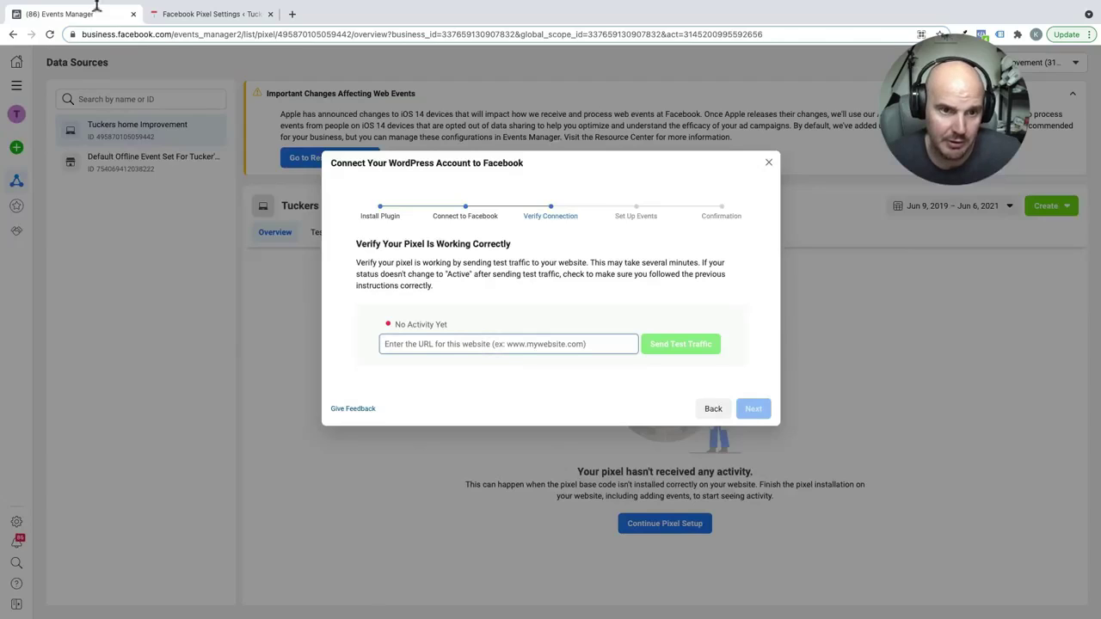
pyautogui.click(199, 14)
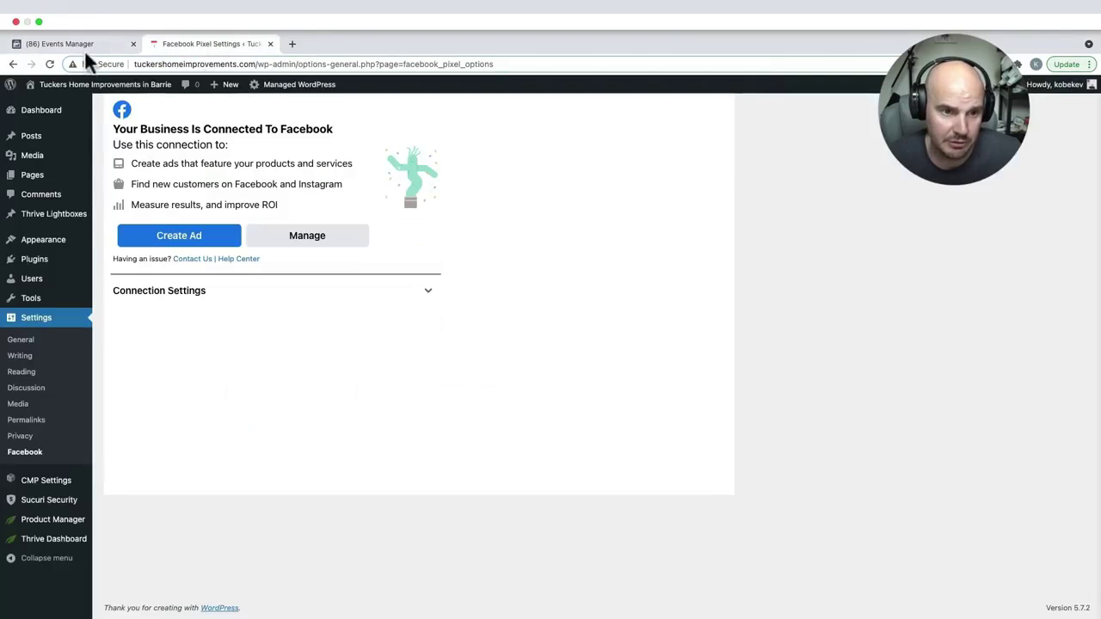
pyautogui.click(144, 64)
pyautogui.click(237, 64)
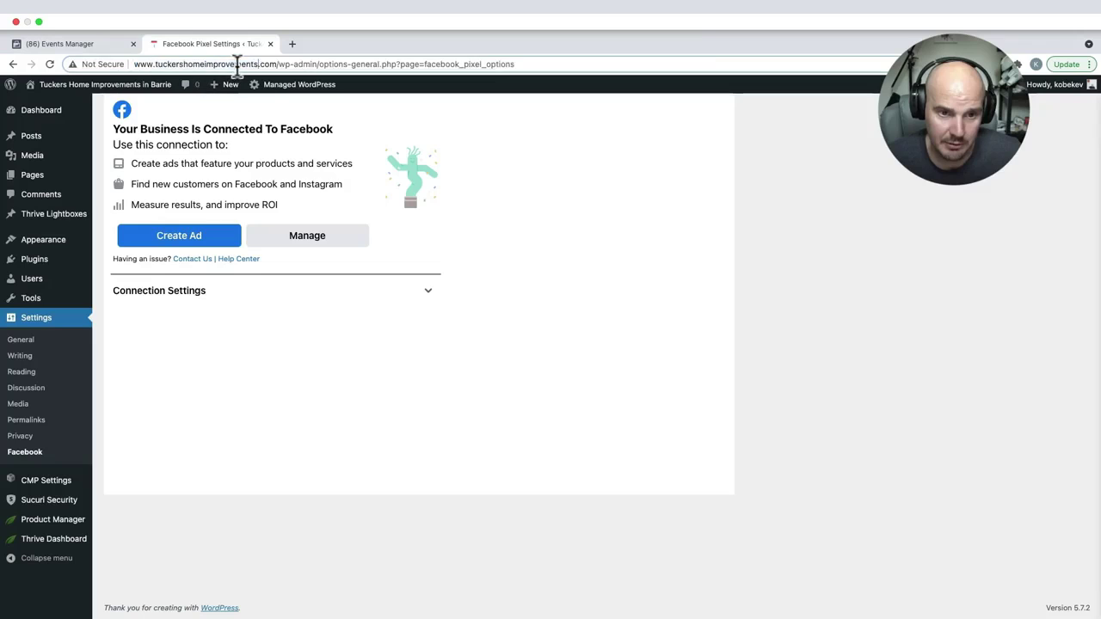
pyautogui.moveTo(277, 64); pyautogui.dragTo(119, 64)
pyautogui.hotkey('ctrl', 'c')
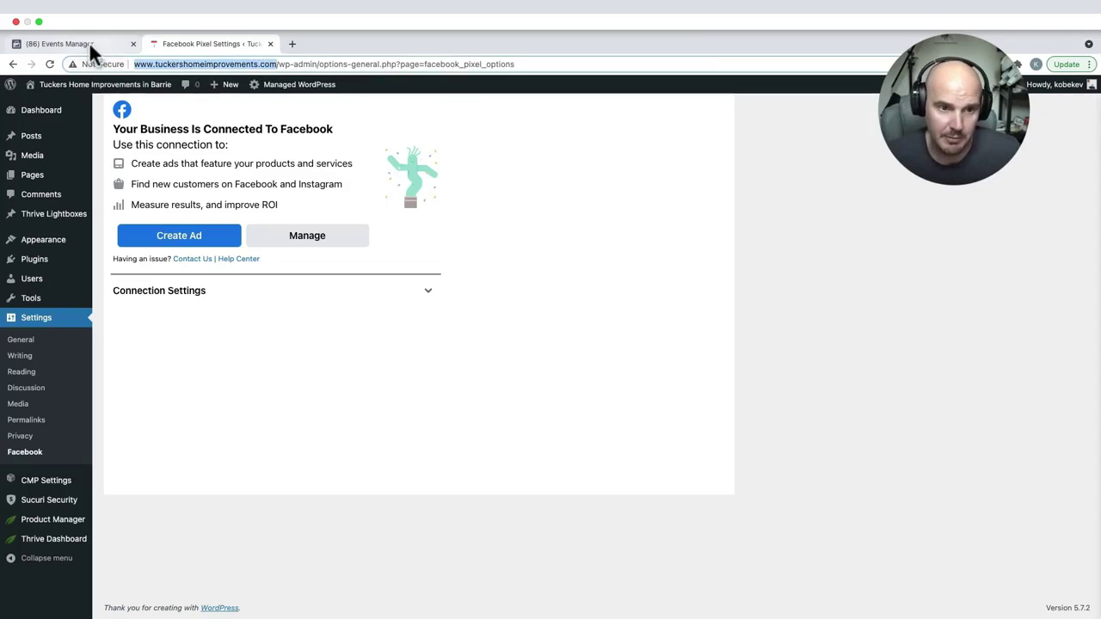
pyautogui.click(89, 43)
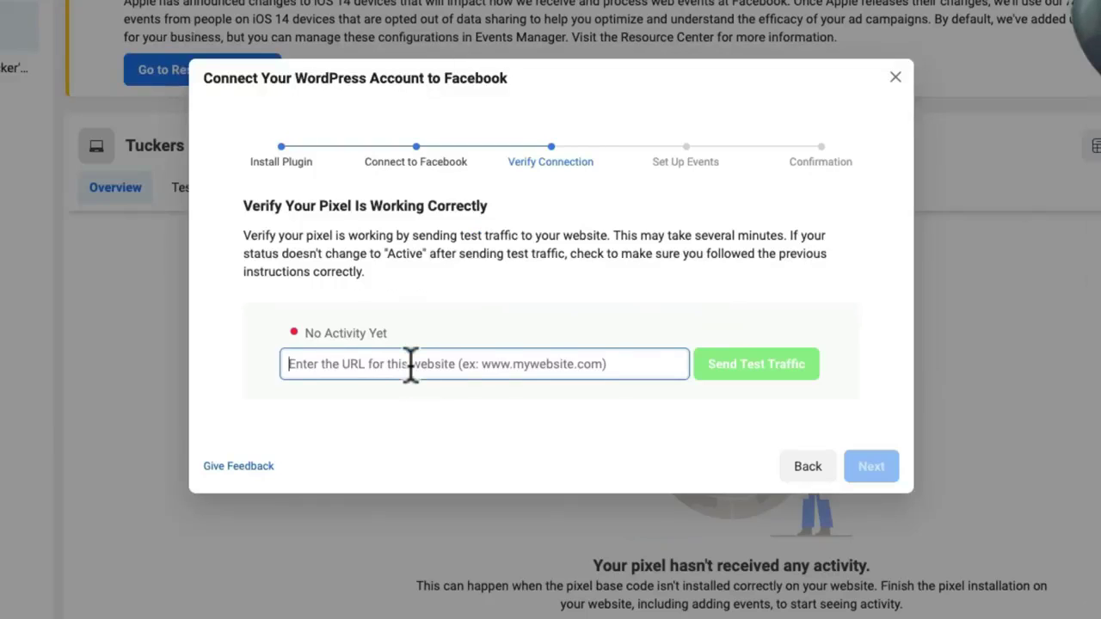
pyautogui.hotkey('ctrl', 'v')
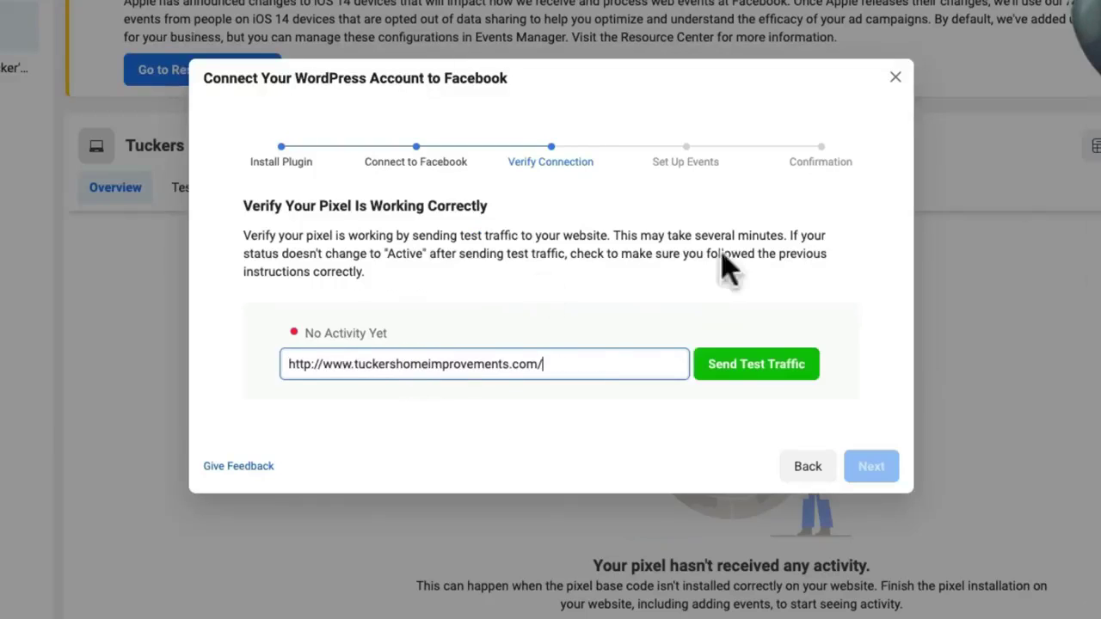
pyautogui.click(772, 368)
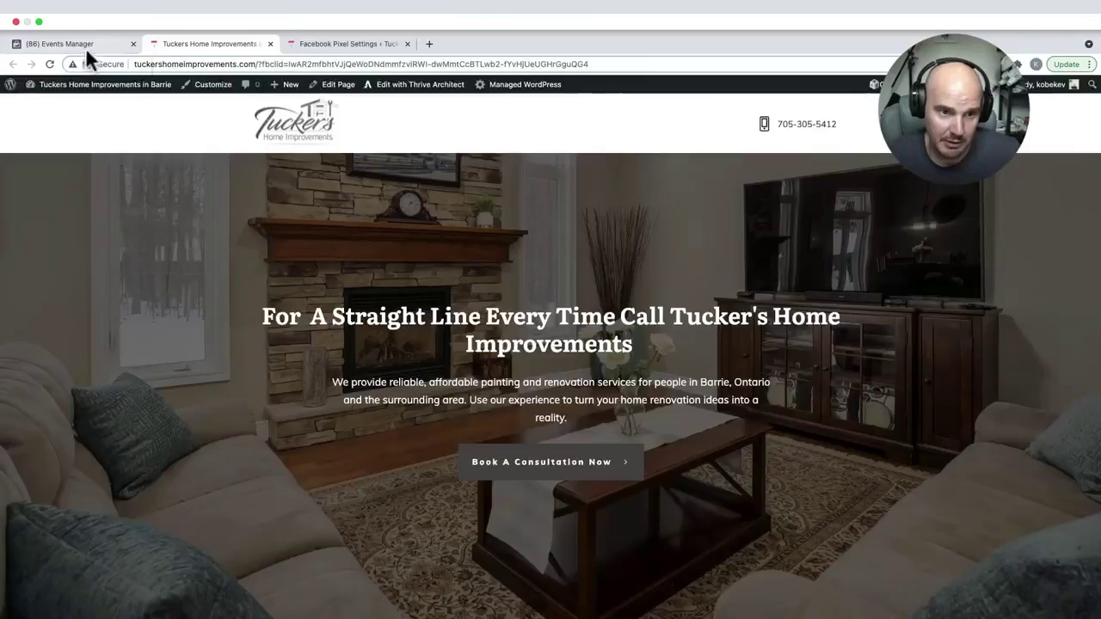
pyautogui.click(86, 45)
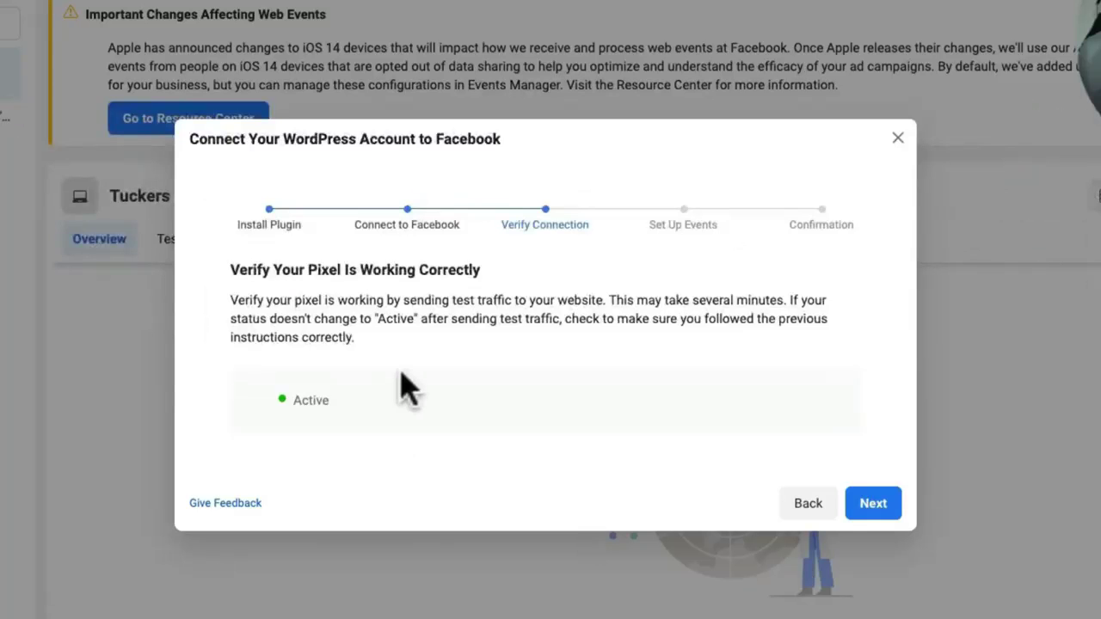
pyautogui.click(873, 508)
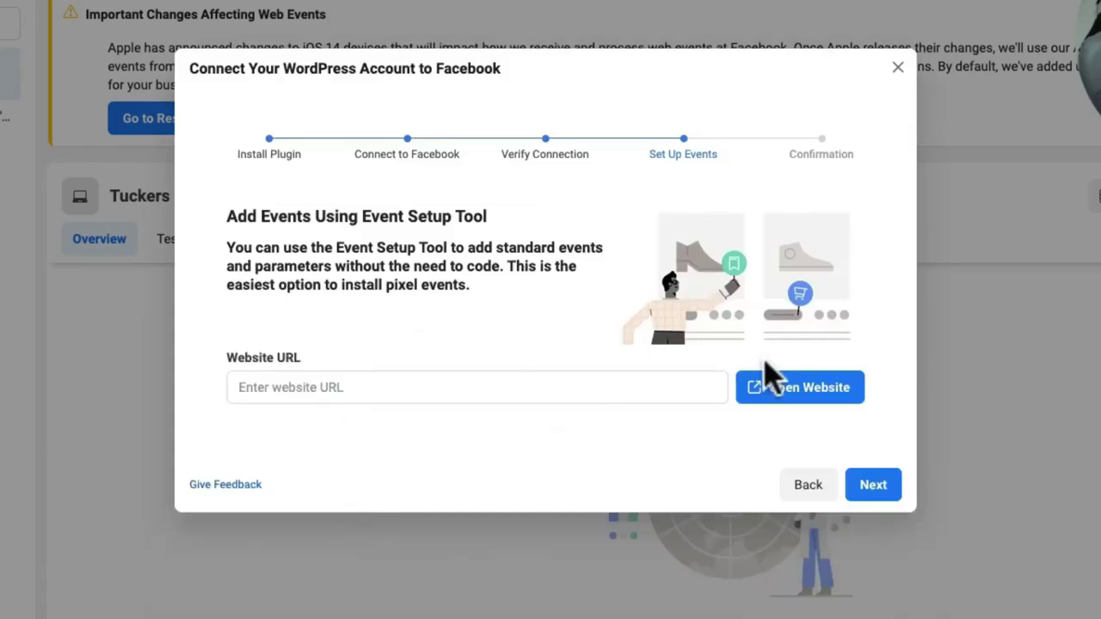
pyautogui.click(441, 394)
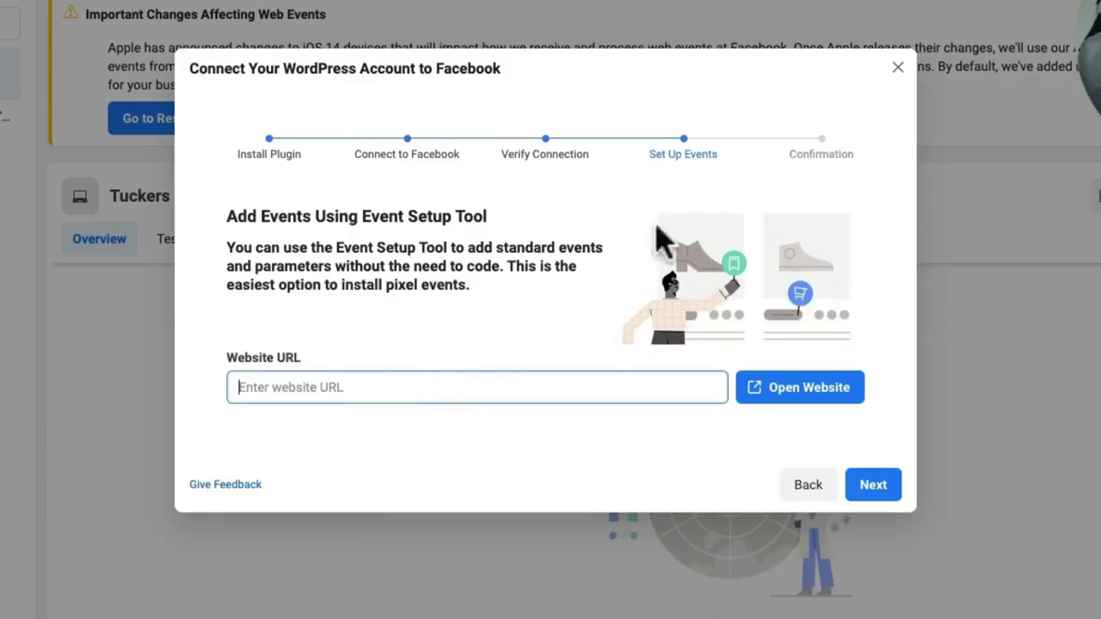
pyautogui.hotkey('ctrl', 'v')
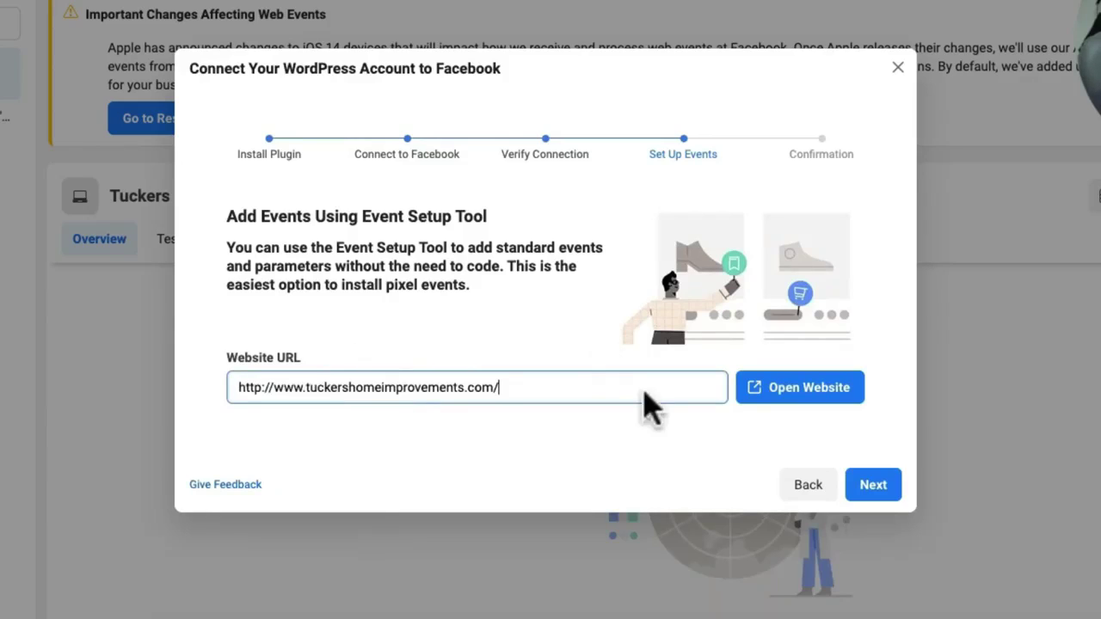
pyautogui.click(699, 475)
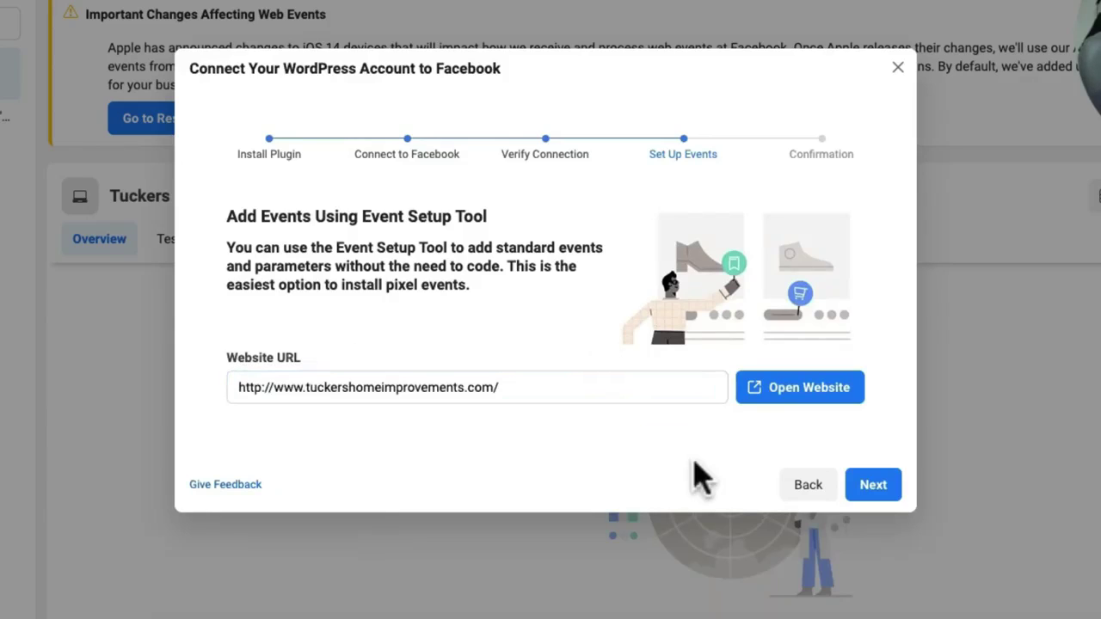
pyautogui.click(877, 487)
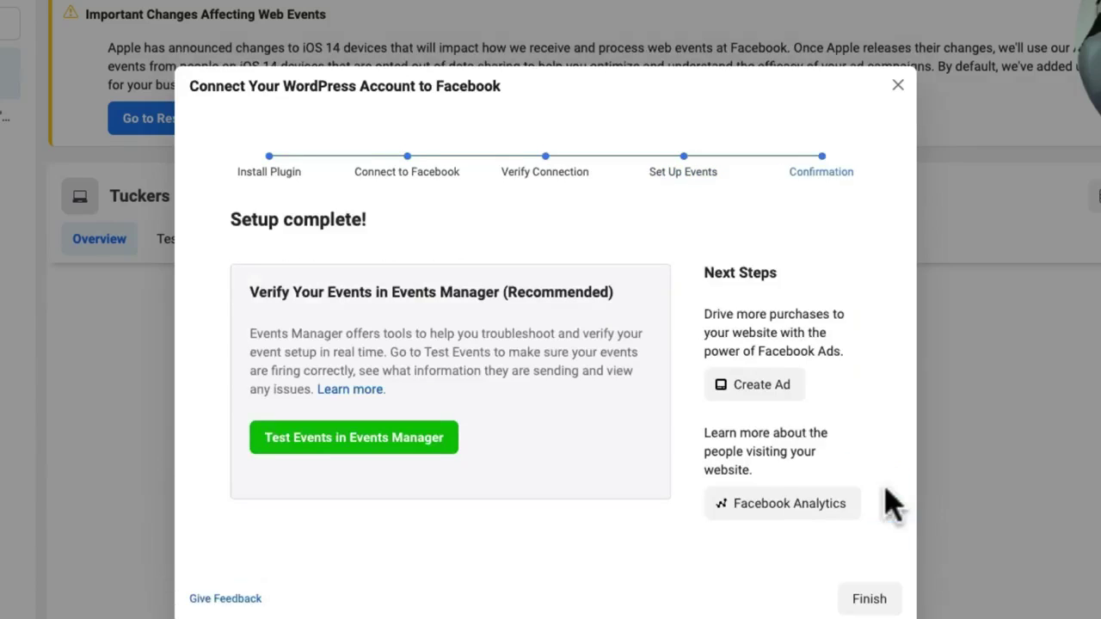
pyautogui.click(352, 439)
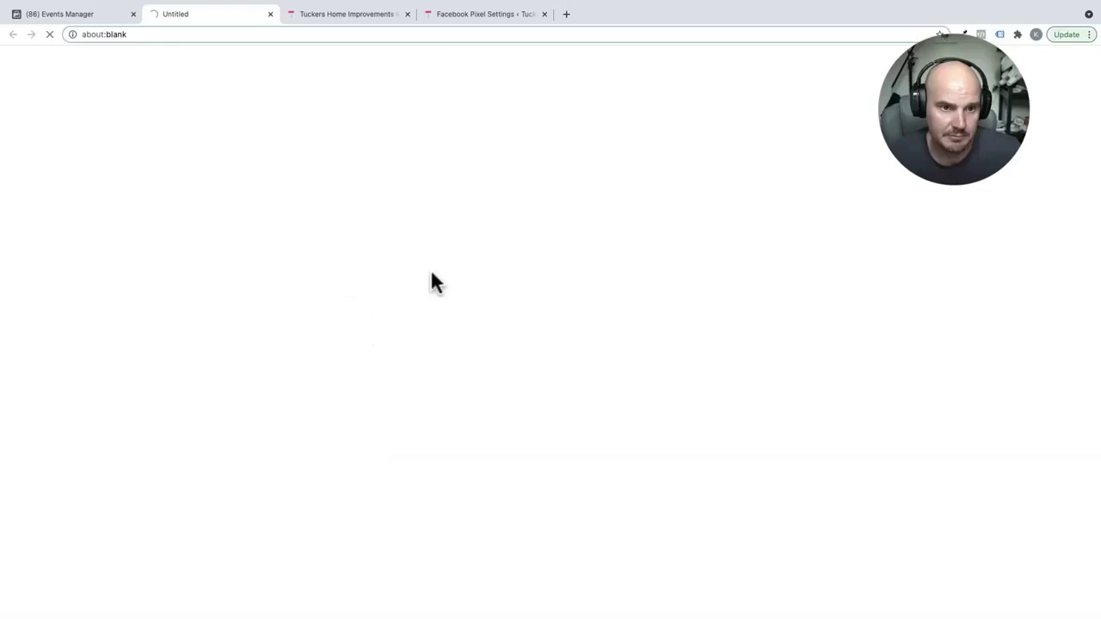